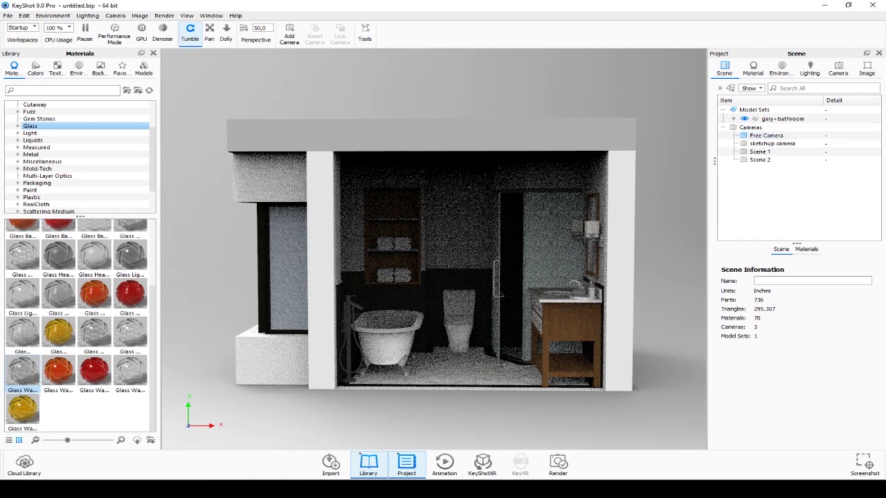
# - Apply the Interior lighting preset: global illumination on, 16 ray bounces, shadow quality 2
pyautogui.click(809, 69)
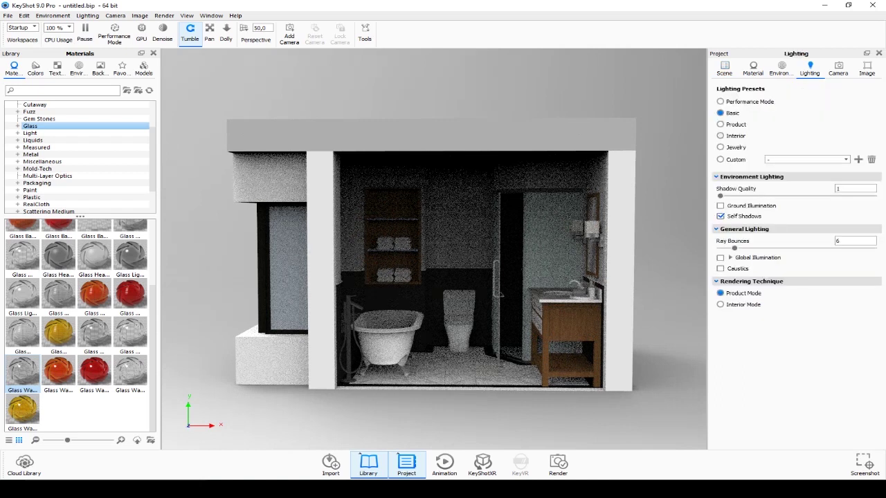
pyautogui.click(731, 135)
pyautogui.scroll(2, 436, 263)
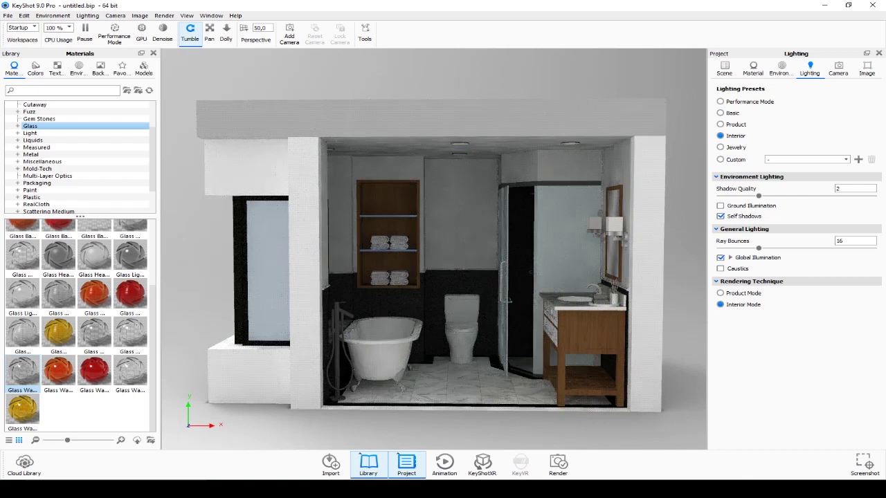
# - Orbit to a frontal view and drag a clear Glass library material onto the shower glass
pyautogui.moveTo(443, 263)
pyautogui.mouseDown()
pyautogui.moveTo(513, 262)
pyautogui.moveTo(493, 261)
pyautogui.mouseUp()
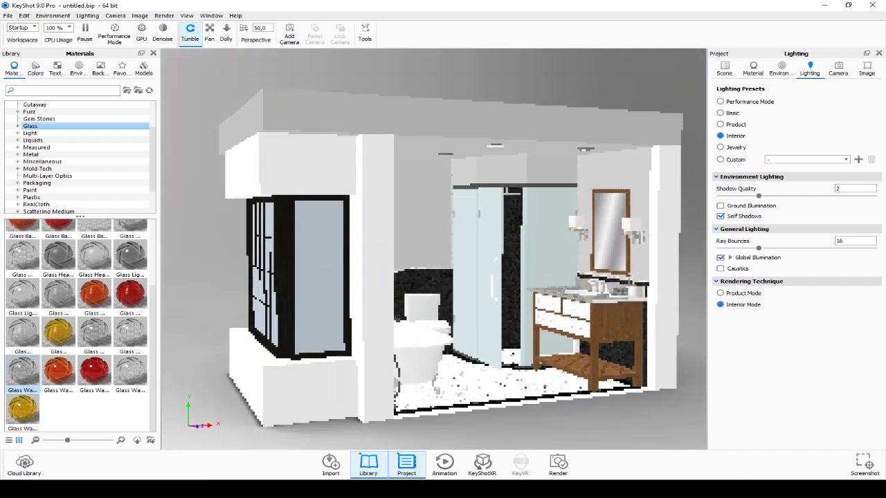
pyautogui.moveTo(493, 261); pyautogui.dragTo(470, 261)
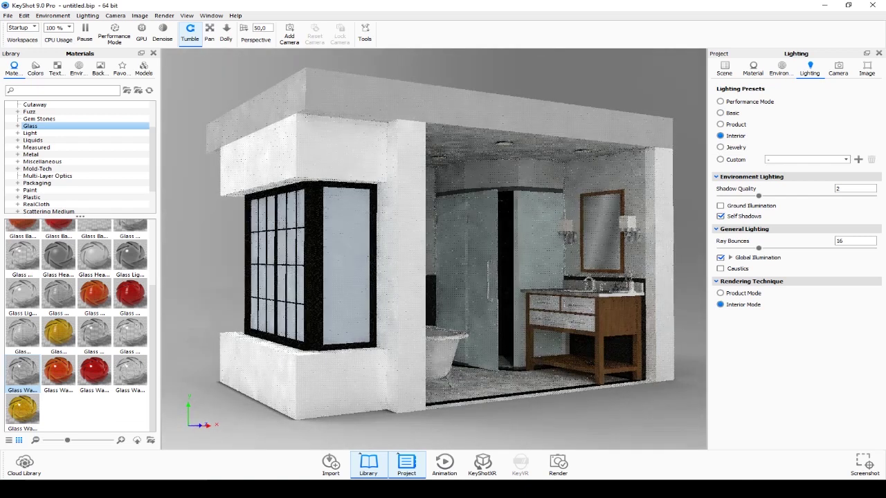
pyautogui.click(31, 154)
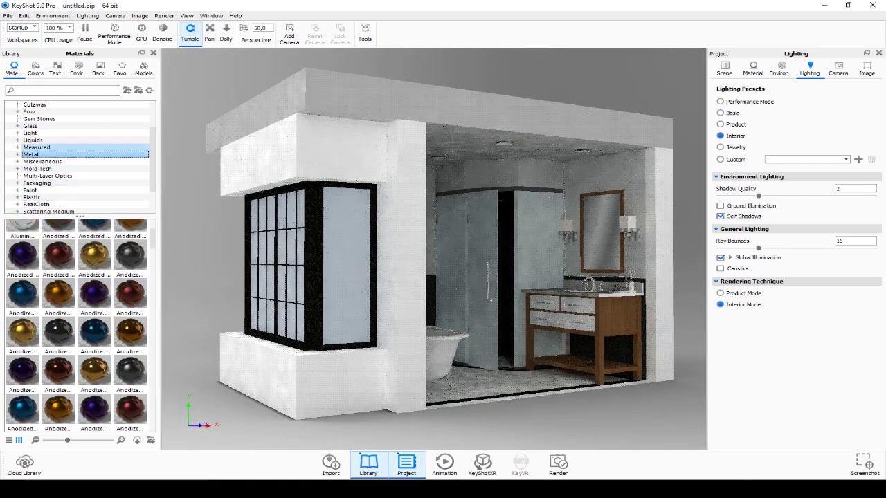
pyautogui.click(31, 126)
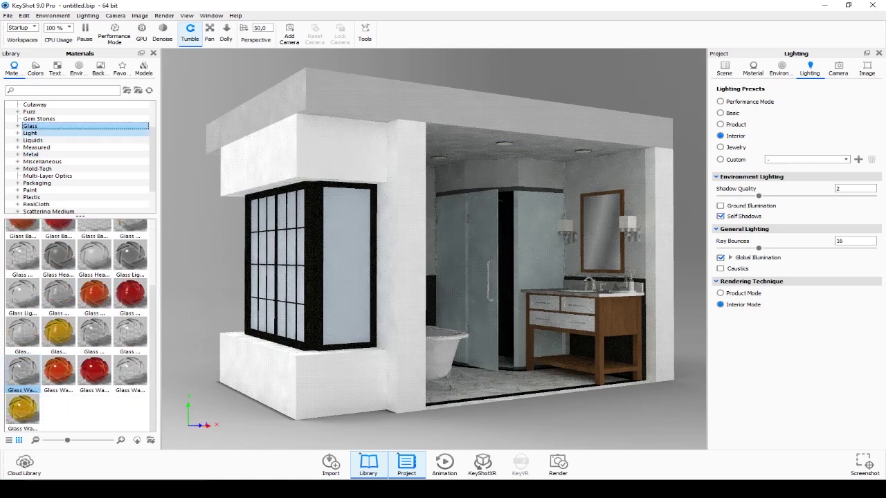
pyautogui.moveTo(428, 249); pyautogui.dragTo(477, 242)
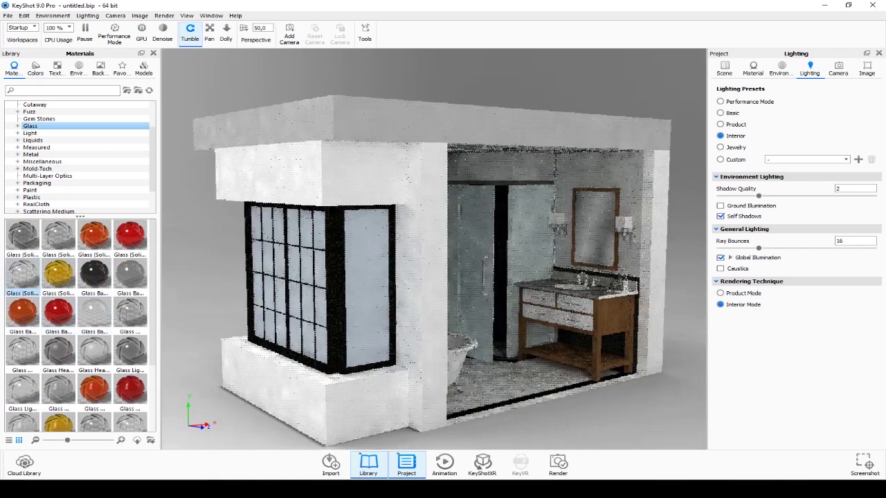
pyautogui.moveTo(22, 273); pyautogui.dragTo(366, 298)
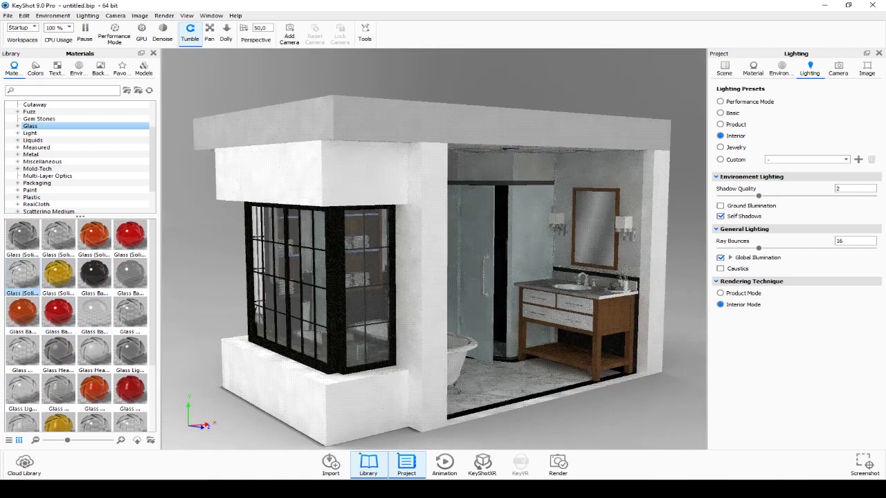
# - Apply a darker tinted glass material from the library to the shower door
pyautogui.moveTo(429, 249); pyautogui.dragTo(387, 249)
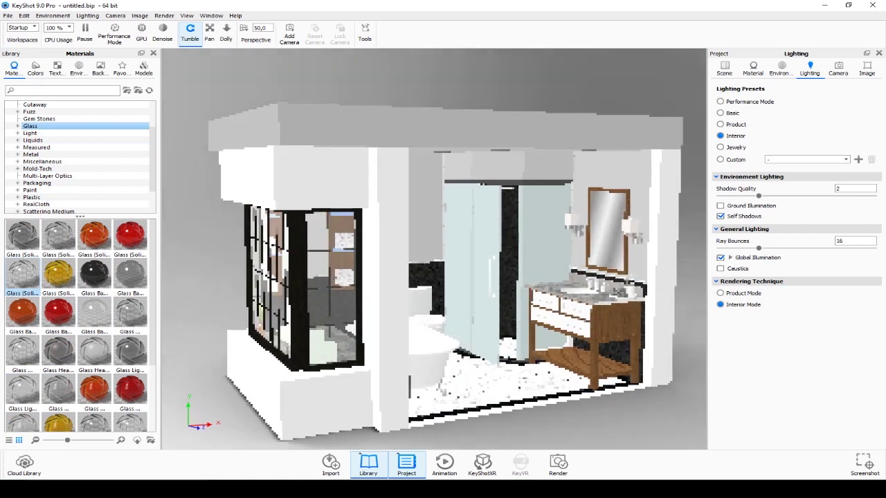
pyautogui.moveTo(495, 258); pyautogui.dragTo(507, 258)
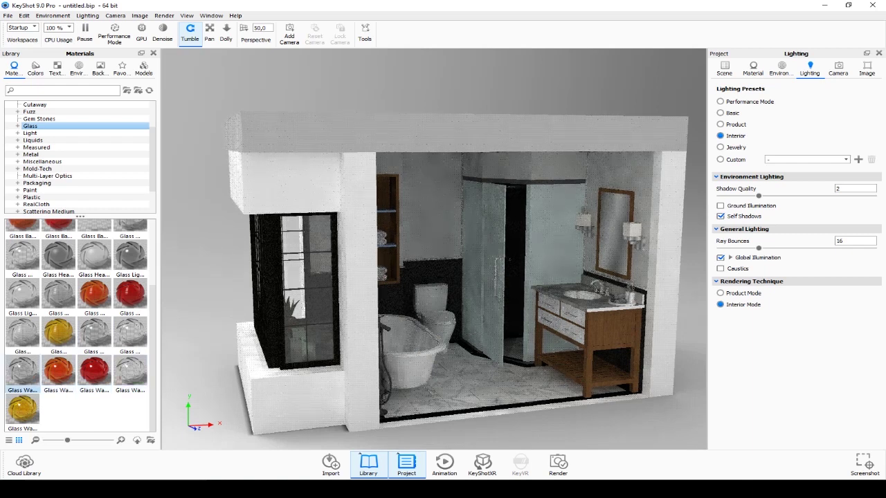
pyautogui.moveTo(23, 374); pyautogui.dragTo(499, 277)
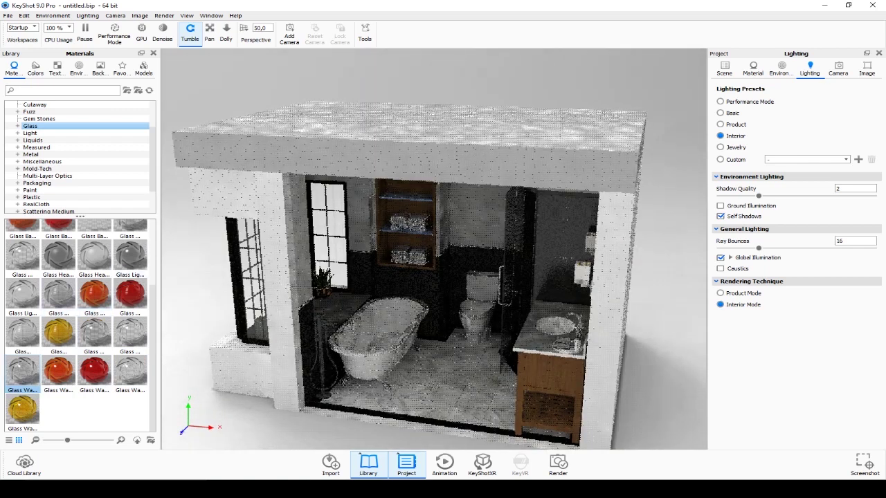
pyautogui.scroll(3, 76, 325)
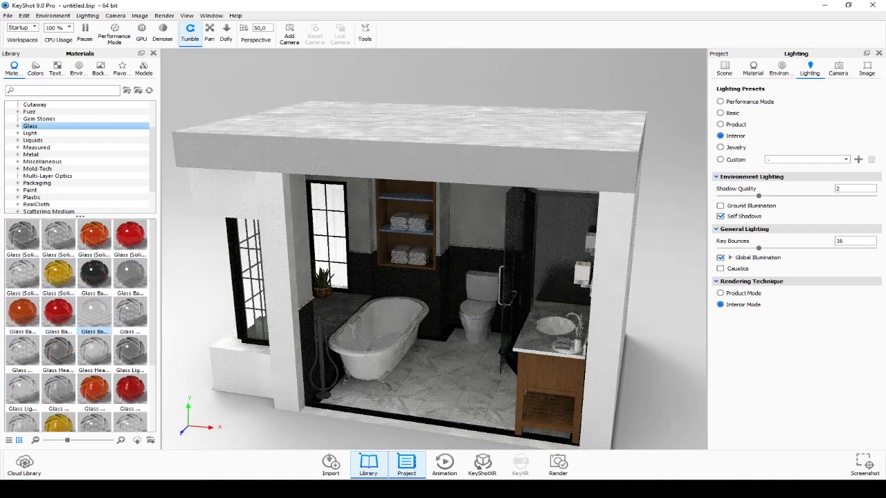
# - Drag another Glass library material onto the bathroom glass and tumble the view lower and more frontal
pyautogui.moveTo(94, 315); pyautogui.dragTo(249, 269)
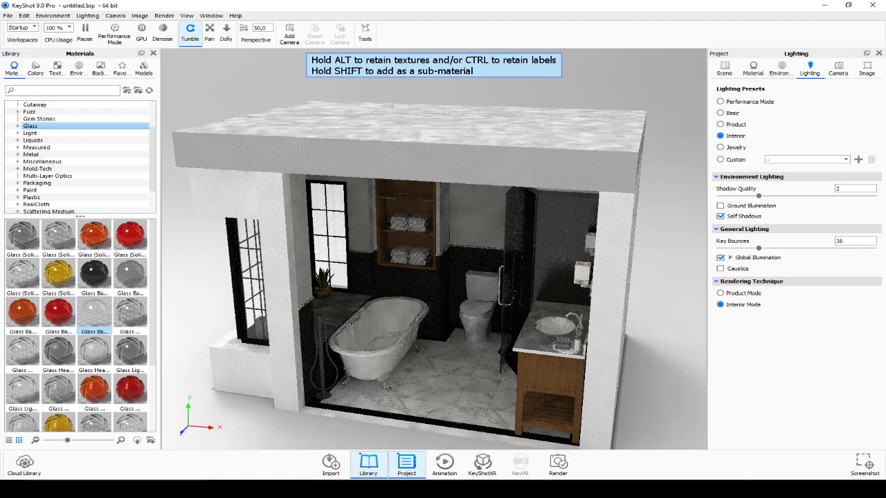
pyautogui.moveTo(443, 277)
pyautogui.mouseDown()
pyautogui.moveTo(387, 249)
pyautogui.moveTo(416, 263)
pyautogui.mouseUp()
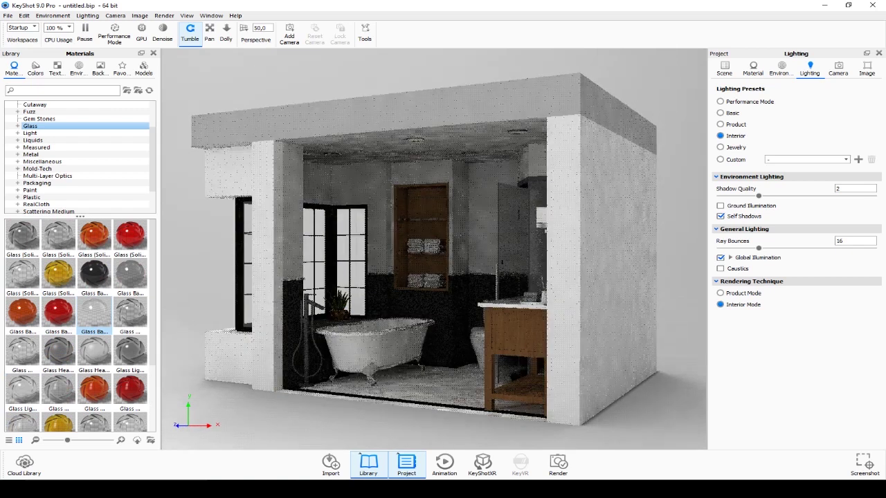
pyautogui.click(753, 69)
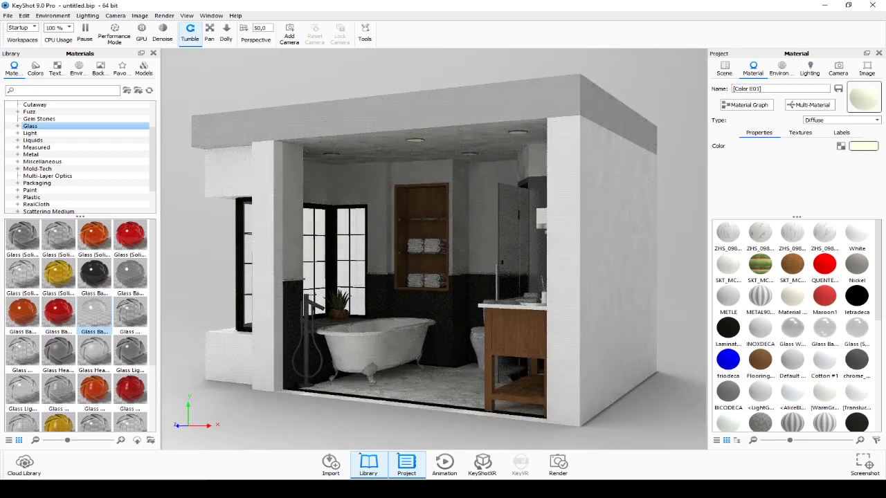
# - Change the Color E01 material's type to Area Light to brighten the ceiling lights
pyautogui.click(841, 119)
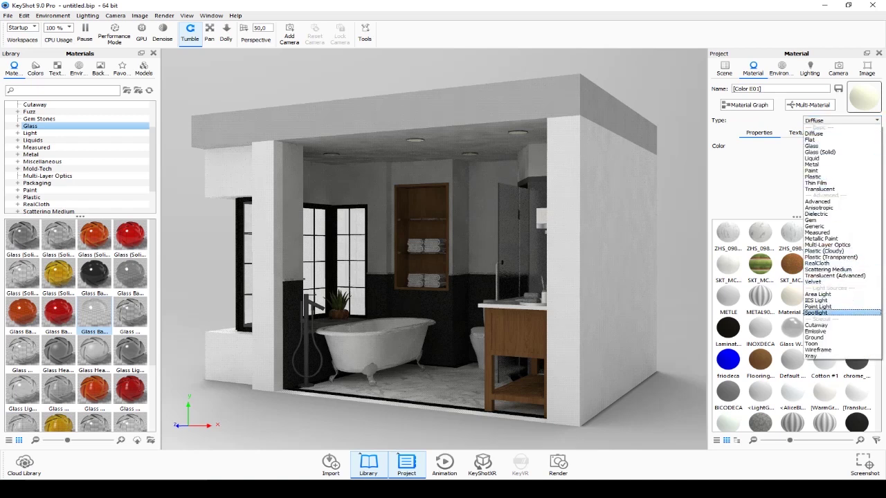
pyautogui.press('Up')
pyautogui.press('Up')
pyautogui.press('Up')
pyautogui.press('Up')
pyautogui.press('Up')
pyautogui.press('Return')
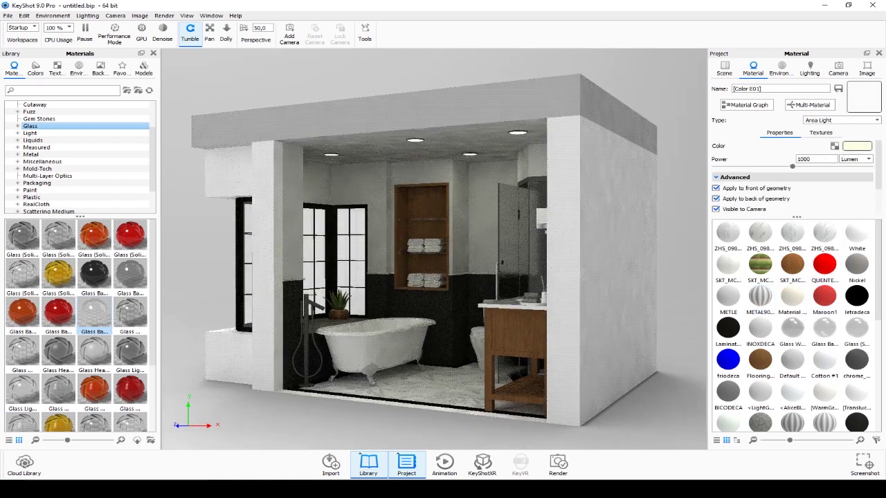
# - Set the Default 150:150:150 material's colour to pure white
pyautogui.click(792, 359)
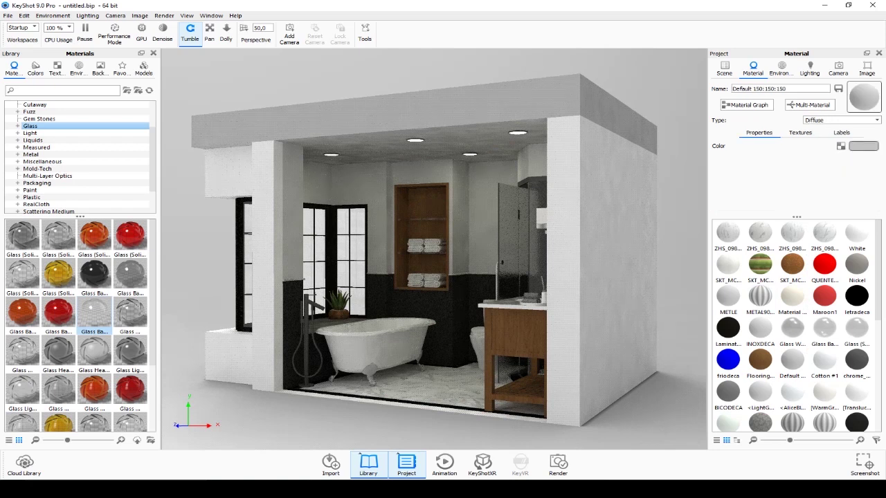
pyautogui.click(862, 146)
pyautogui.moveTo(729, 72); pyautogui.dragTo(729, 36)
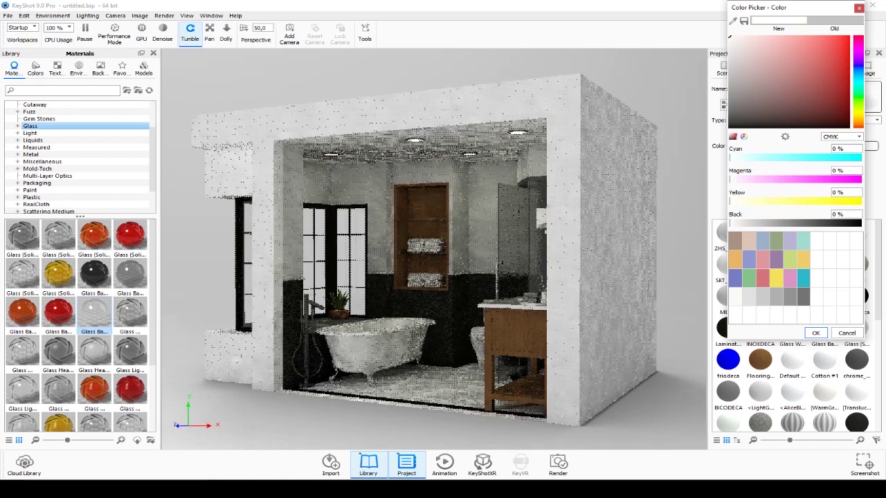
pyautogui.click(815, 333)
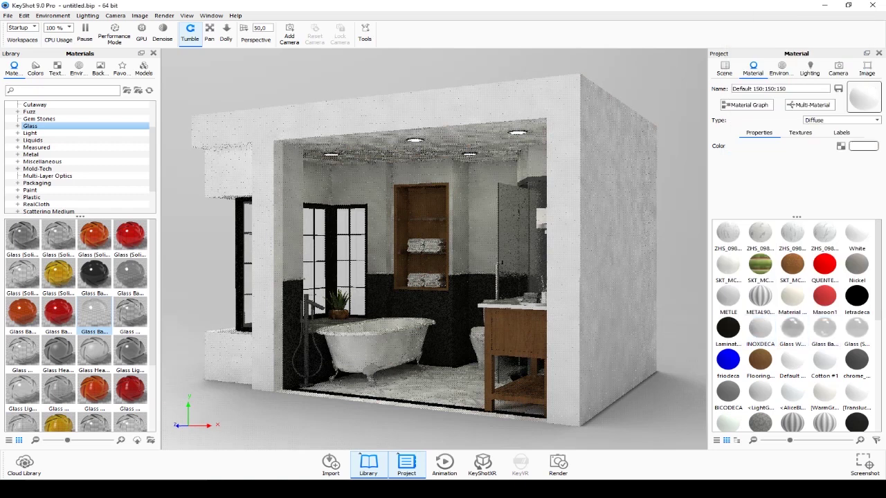
pyautogui.moveTo(388, 298); pyautogui.dragTo(509, 299)
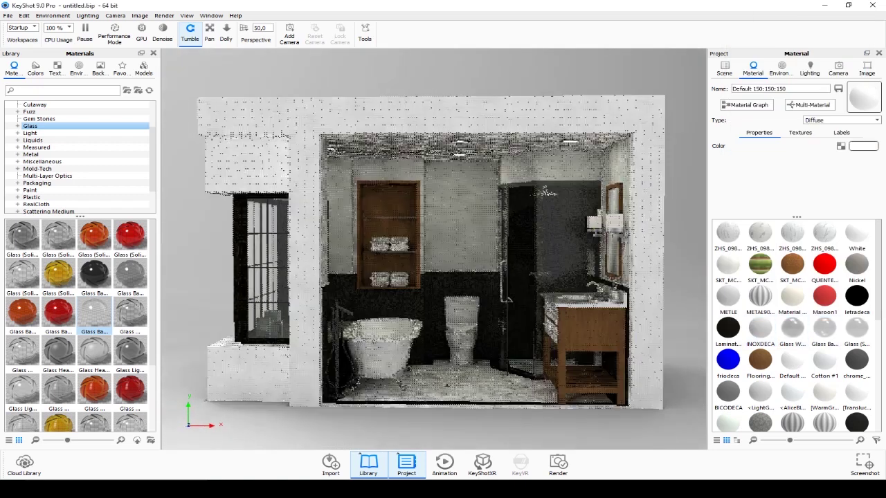
pyautogui.doubleClick(393, 143)
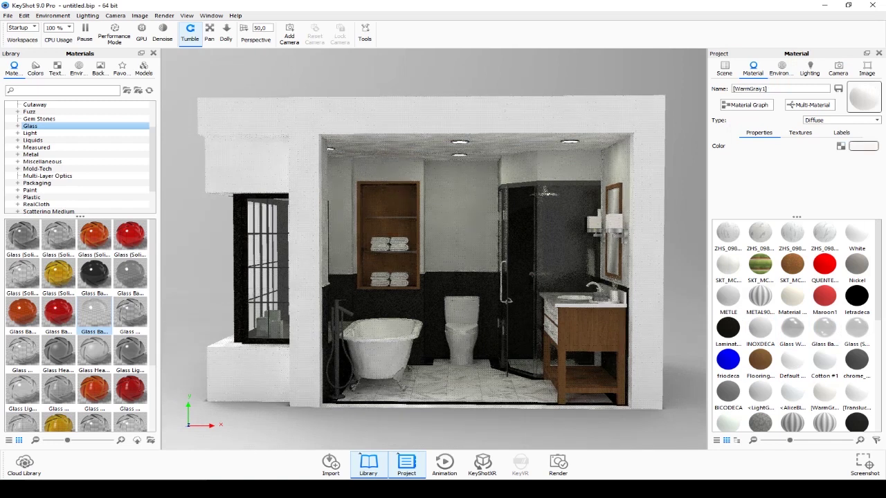
# - Make the WarmGray1 sconce material Emissive with a pale yellow colour
pyautogui.click(840, 120)
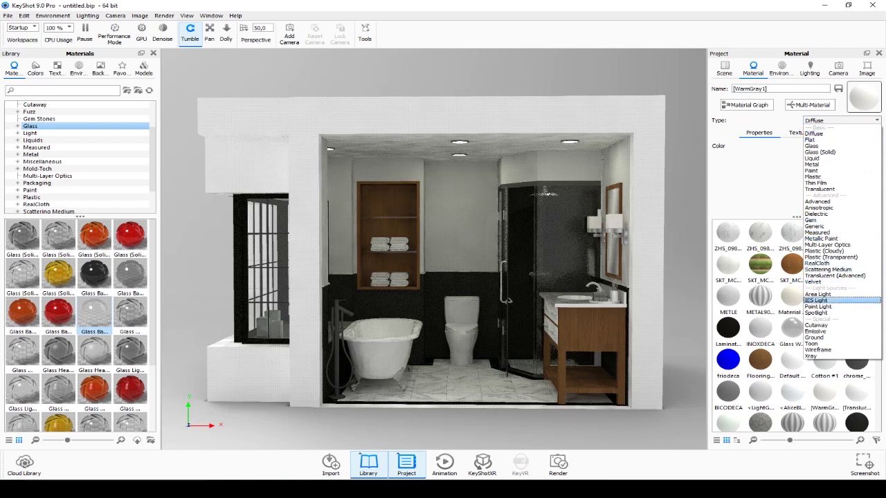
pyautogui.click(817, 331)
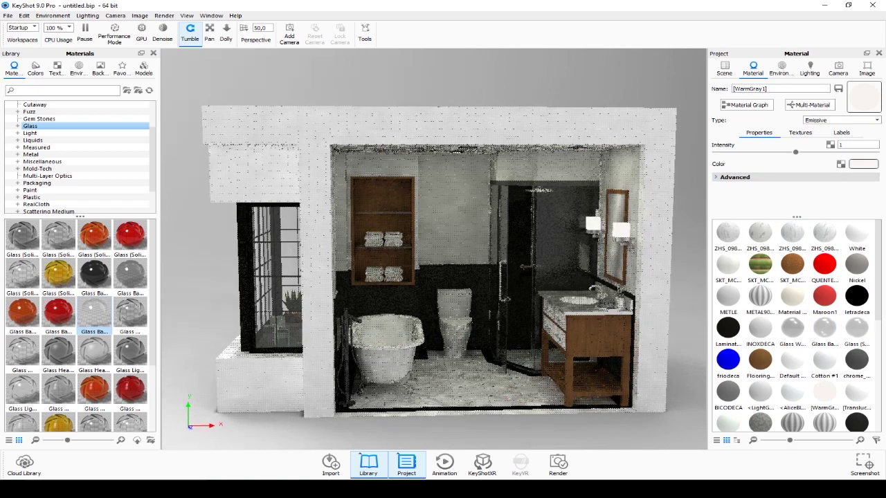
pyautogui.click(863, 164)
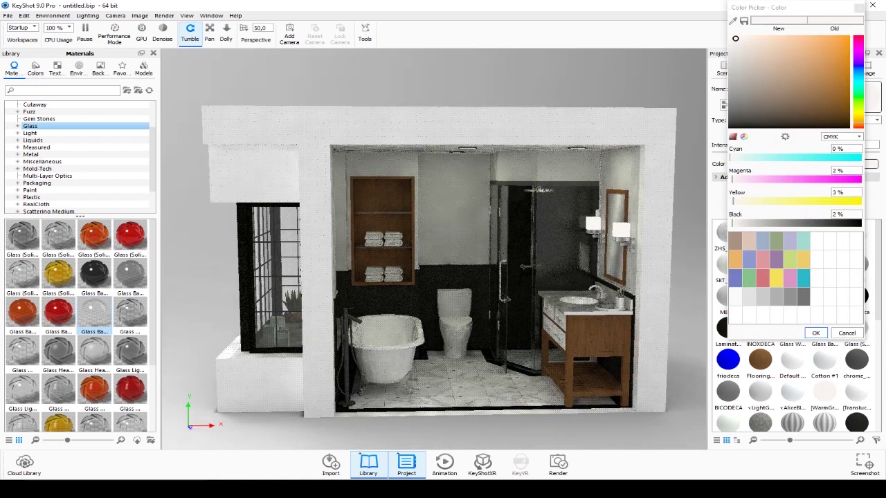
pyautogui.moveTo(732, 178); pyautogui.dragTo(728, 178)
pyautogui.moveTo(735, 38); pyautogui.dragTo(799, 37)
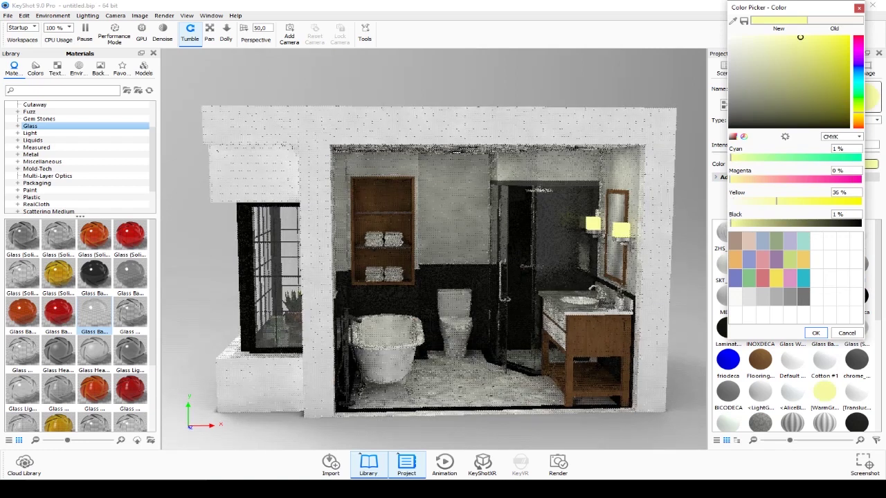
pyautogui.click(815, 333)
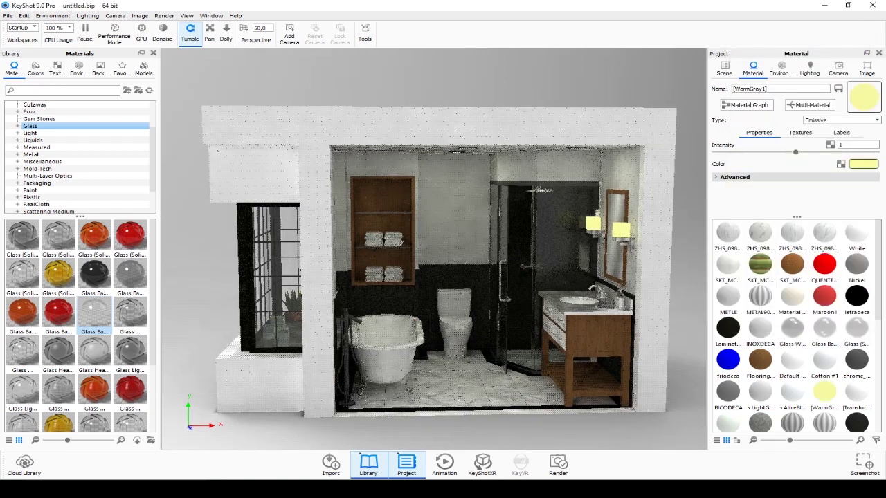
pyautogui.moveTo(429, 263); pyautogui.dragTo(484, 290)
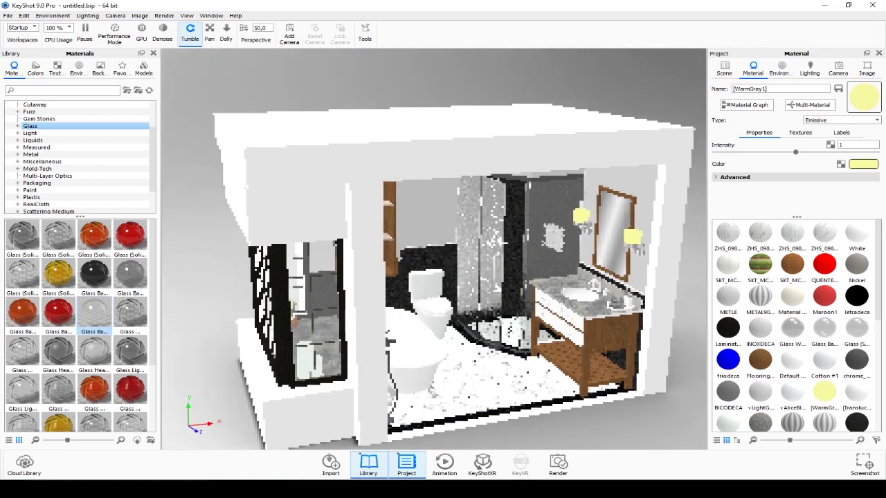
# - Bring the camera down close inside the bathroom and load the Stone Vein Gray material for editing
pyautogui.moveTo(428, 263); pyautogui.dragTo(457, 277)
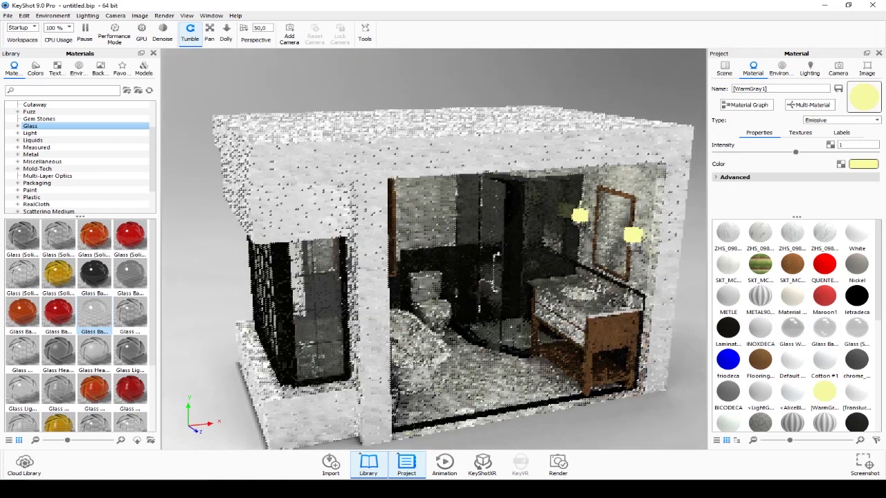
pyautogui.scroll(3, 434, 263)
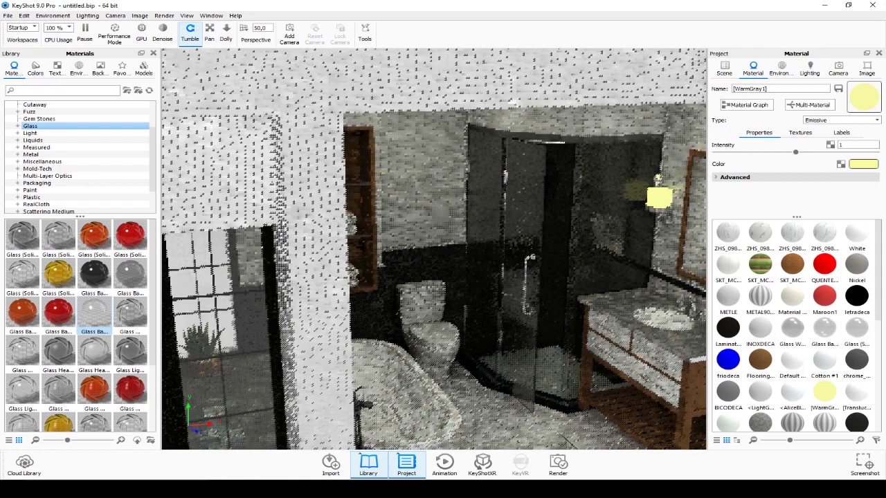
pyautogui.moveTo(511, 257); pyautogui.dragTo(554, 262)
pyautogui.scroll(3, 554, 261)
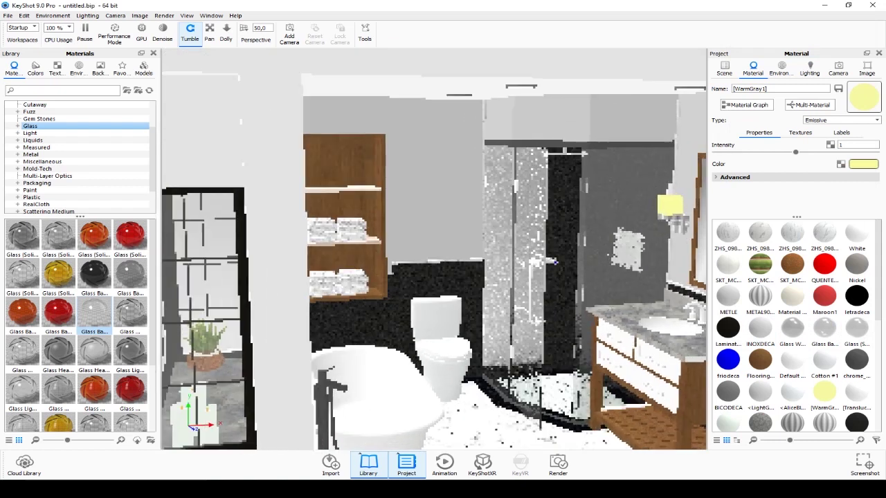
pyautogui.scroll(2, 555, 261)
pyautogui.doubleClick(586, 152)
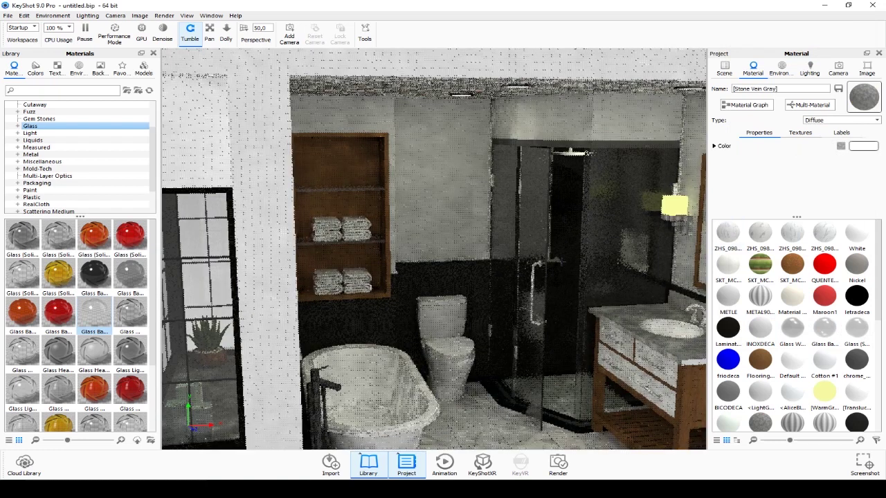
# - Change Stone Vein Gray to a Paint material with roughness 0.0396, then move the camera toward the shower
pyautogui.click(841, 120)
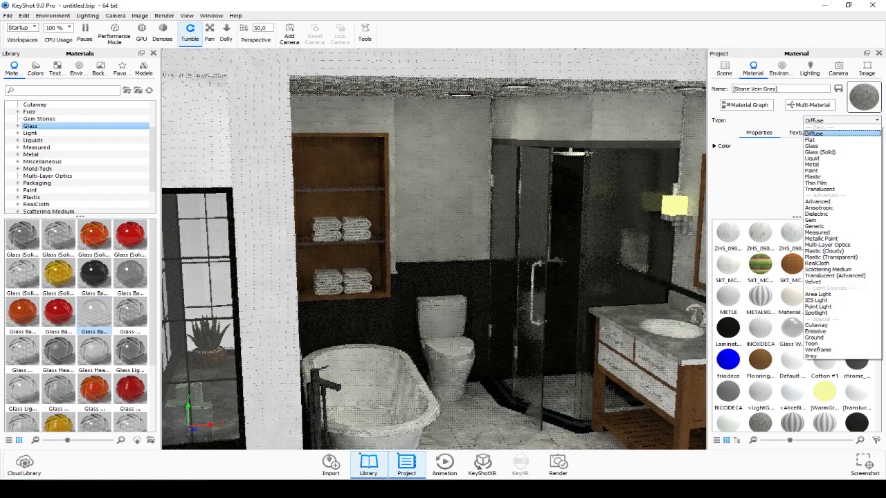
pyautogui.press('Down')
pyautogui.press('Down')
pyautogui.press('Down')
pyautogui.press('Down')
pyautogui.press('Down')
pyautogui.press('Down')
pyautogui.press('Return')
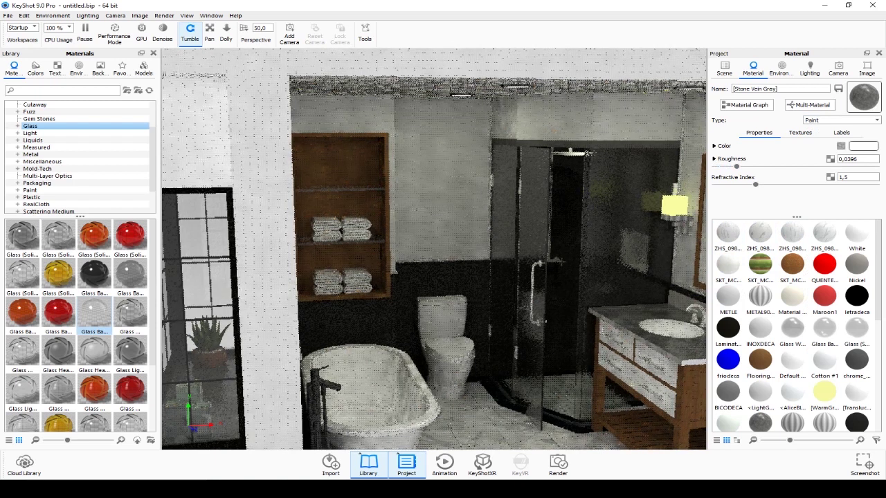
pyautogui.moveTo(164, 126); pyautogui.dragTo(277, 139)
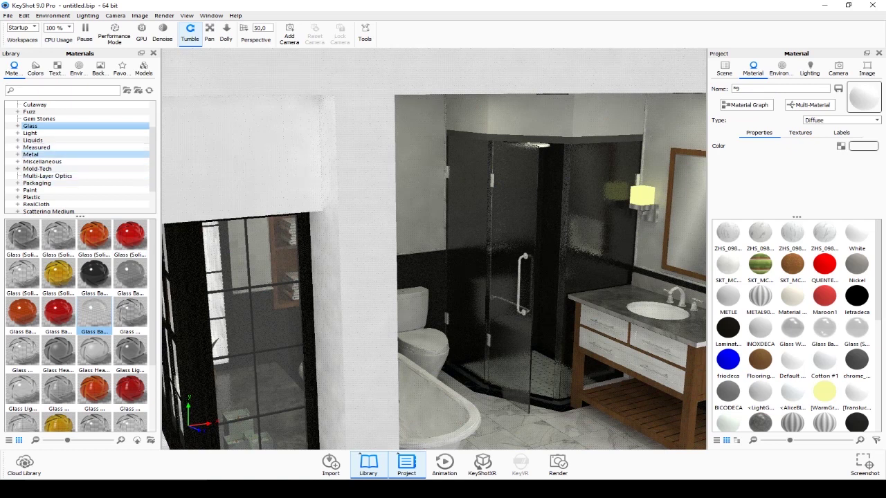
# - Drag the first Aluminum material from the Metal library onto the vanity sink basin
pyautogui.click(30, 154)
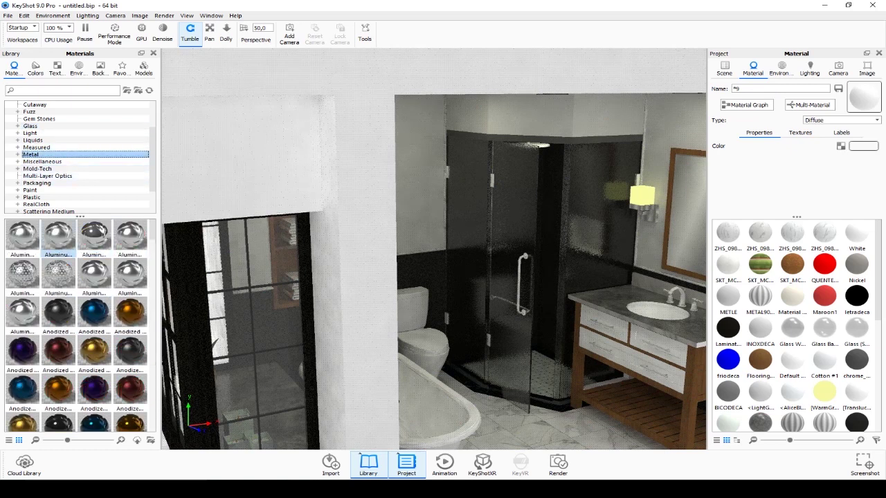
pyautogui.click(22, 235)
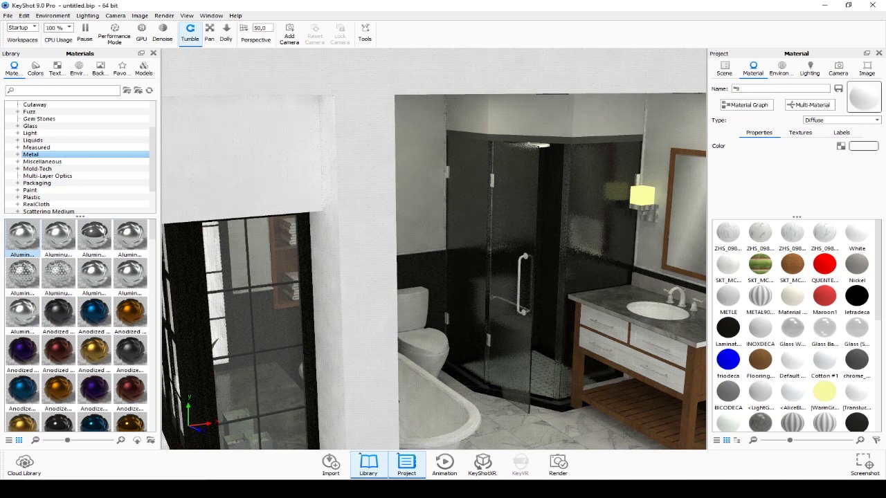
pyautogui.moveTo(22, 236); pyautogui.dragTo(660, 312)
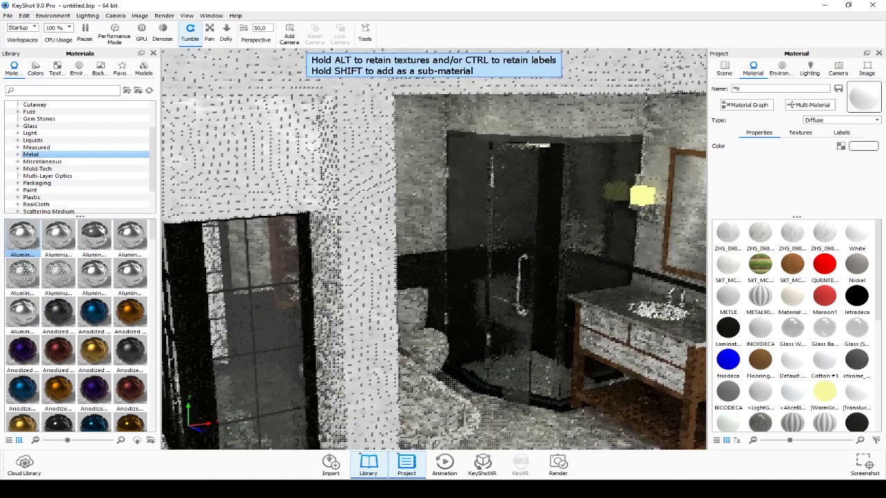
pyautogui.moveTo(661, 312); pyautogui.dragTo(660, 311)
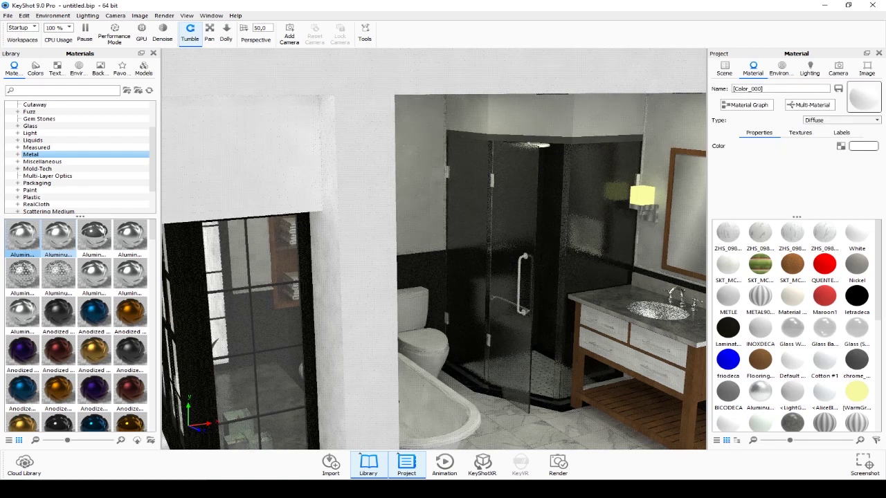
pyautogui.click(840, 120)
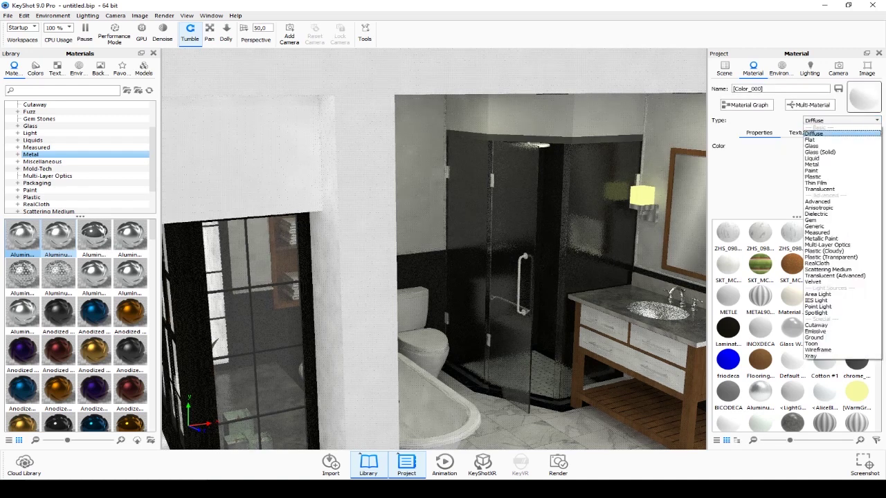
# - Make Color_000 a Paint with roughness 0.0474, then select the INOXDECA material
pyautogui.click(812, 170)
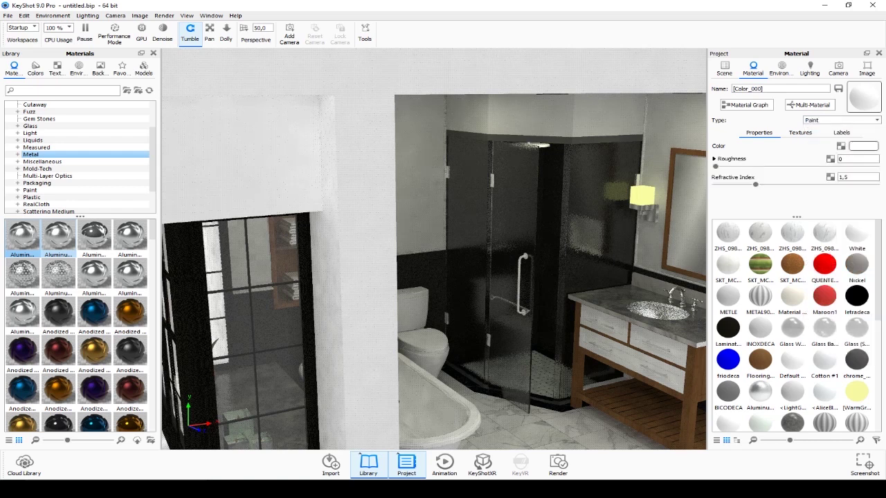
pyautogui.moveTo(716, 166); pyautogui.dragTo(734, 167)
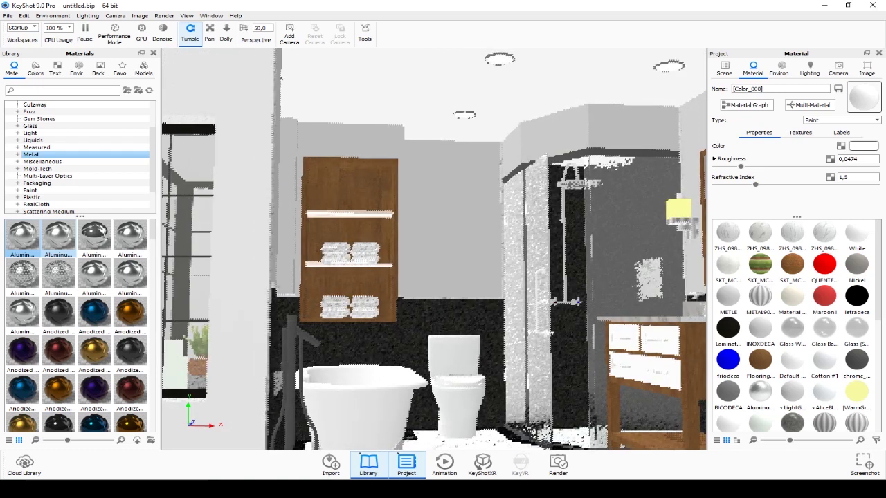
pyautogui.click(578, 302)
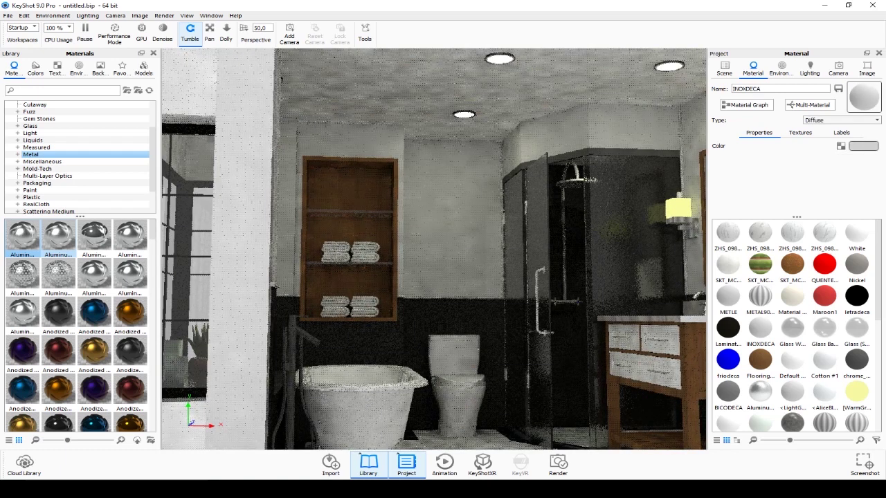
pyautogui.click(840, 121)
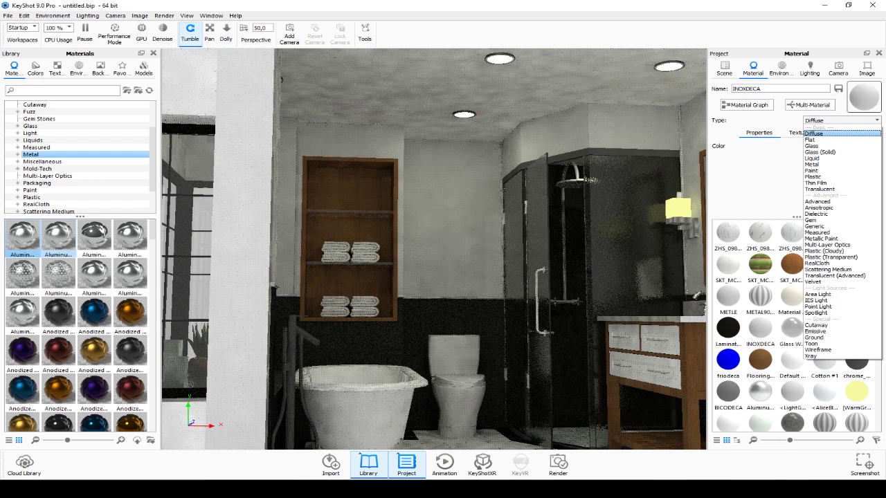
# - Set INOXDECA to Paint with roughness 0.0483, then replace it with Aluminum Rough from the Metal library
pyautogui.press('Escape')
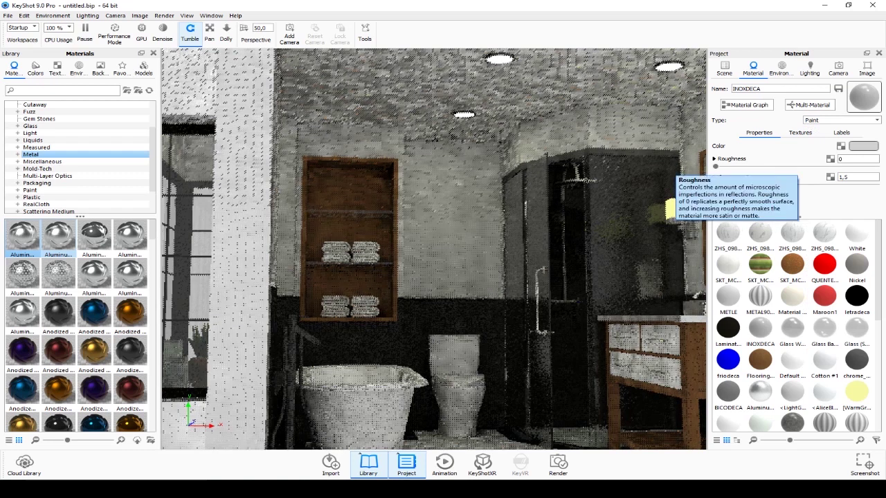
pyautogui.moveTo(585, 179); pyautogui.dragTo(588, 180)
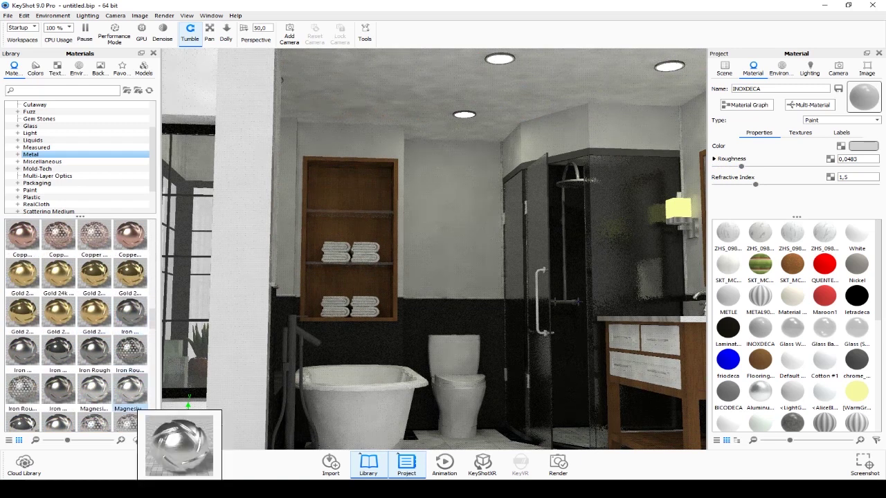
pyautogui.scroll(5, 94, 353)
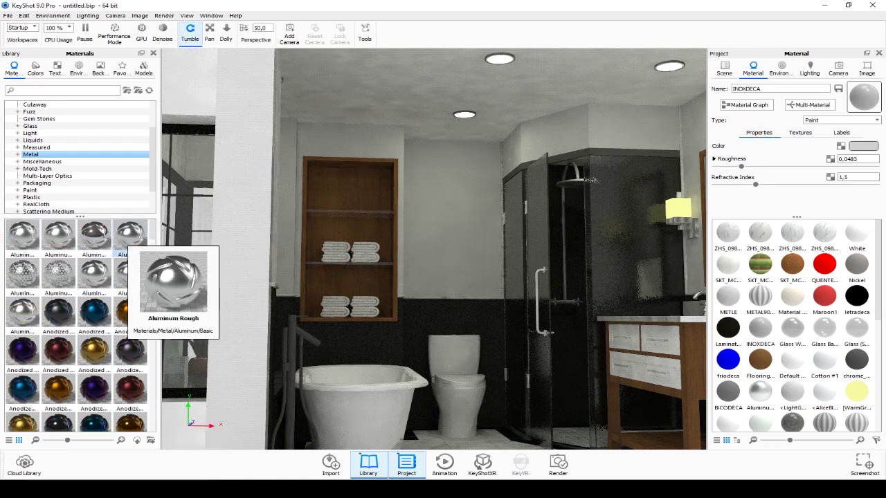
pyautogui.moveTo(130, 239); pyautogui.dragTo(575, 301)
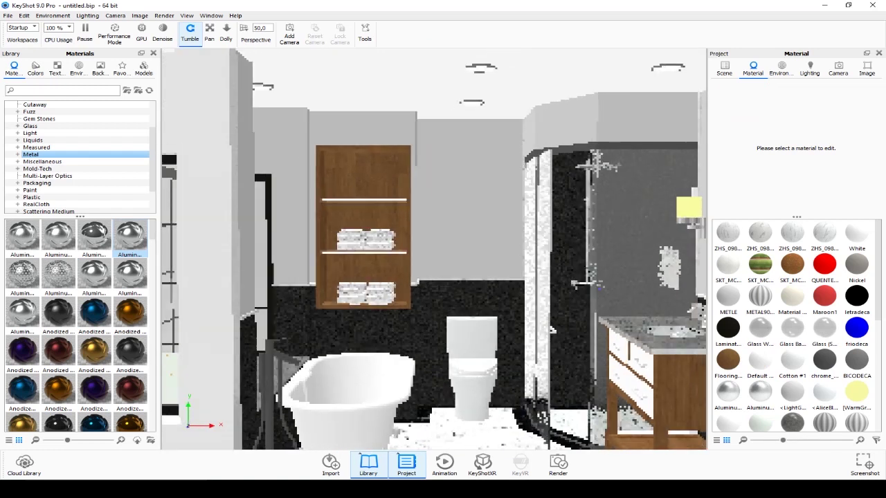
# - Make the Color E01 area light cooler at about 6502 K with 2000 lumens power
pyautogui.moveTo(167, 140); pyautogui.dragTo(228, 159)
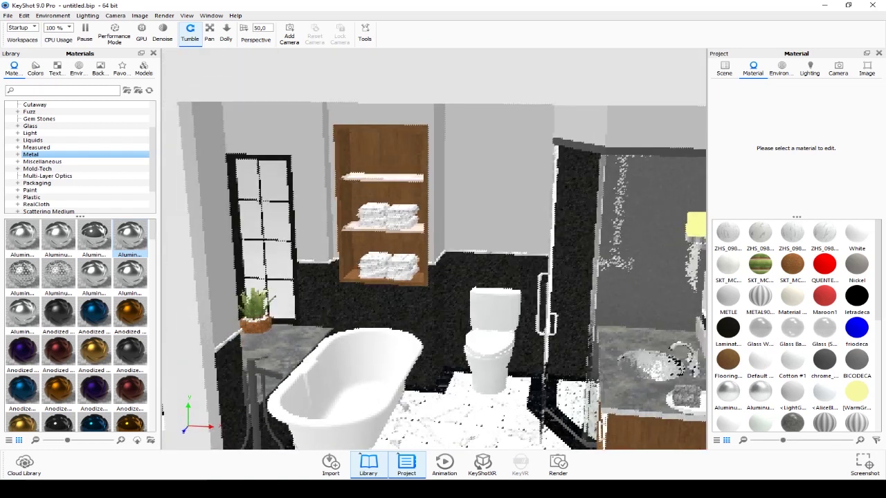
pyautogui.scroll(-5, 434, 249)
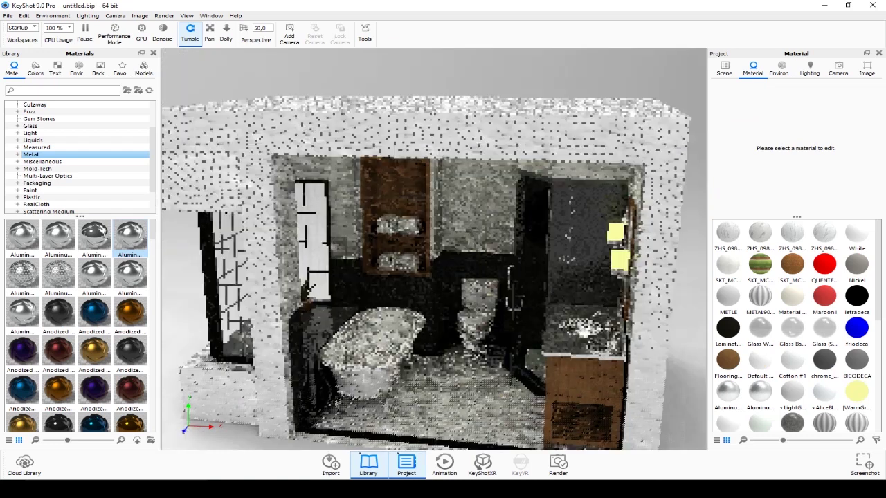
pyautogui.moveTo(484, 249)
pyautogui.mouseDown()
pyautogui.moveTo(346, 249)
pyautogui.moveTo(471, 249)
pyautogui.mouseUp()
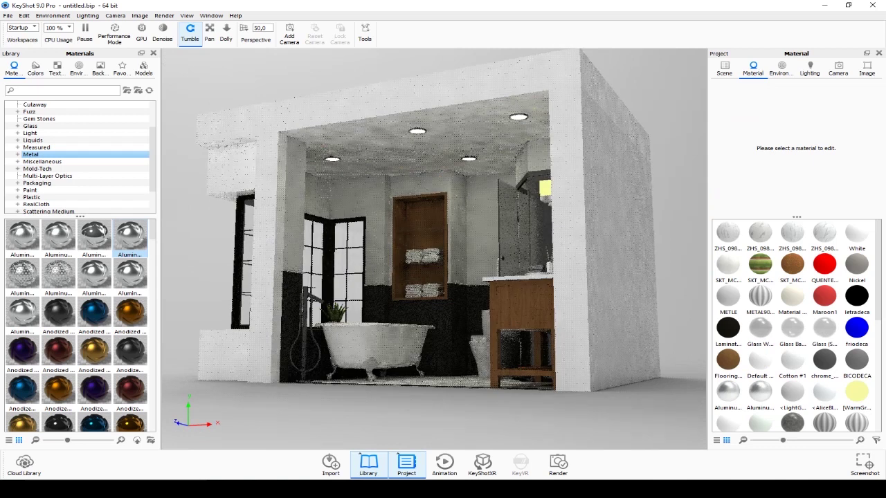
pyautogui.doubleClick(545, 188)
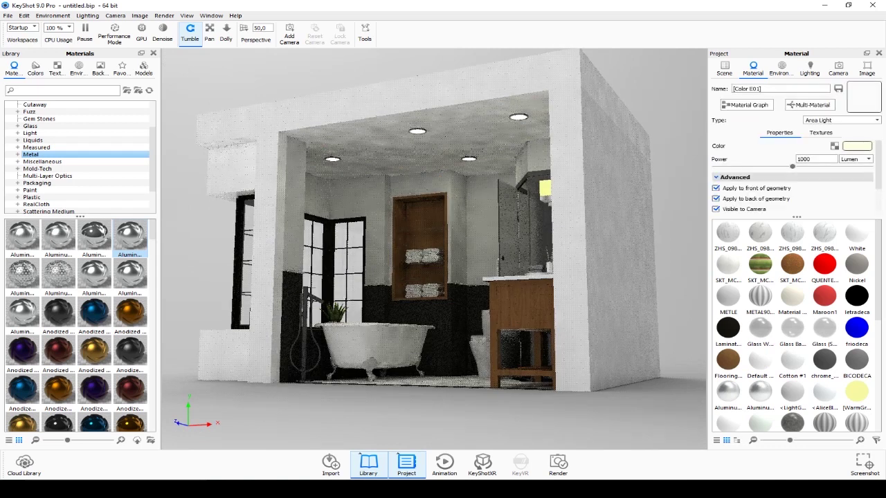
pyautogui.click(856, 146)
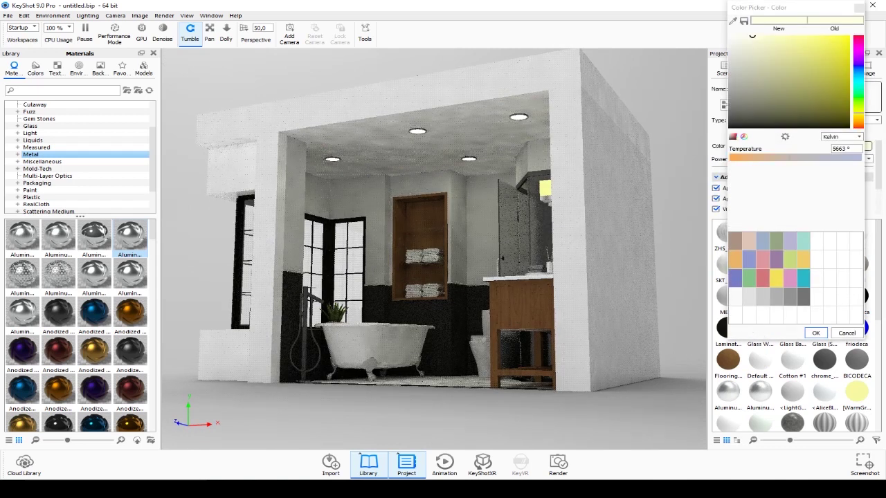
pyautogui.moveTo(751, 34); pyautogui.dragTo(729, 36)
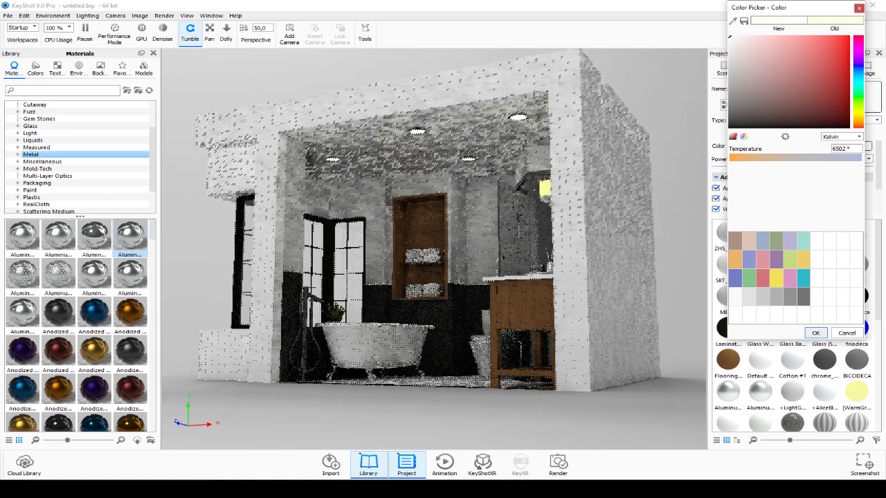
pyautogui.click(815, 333)
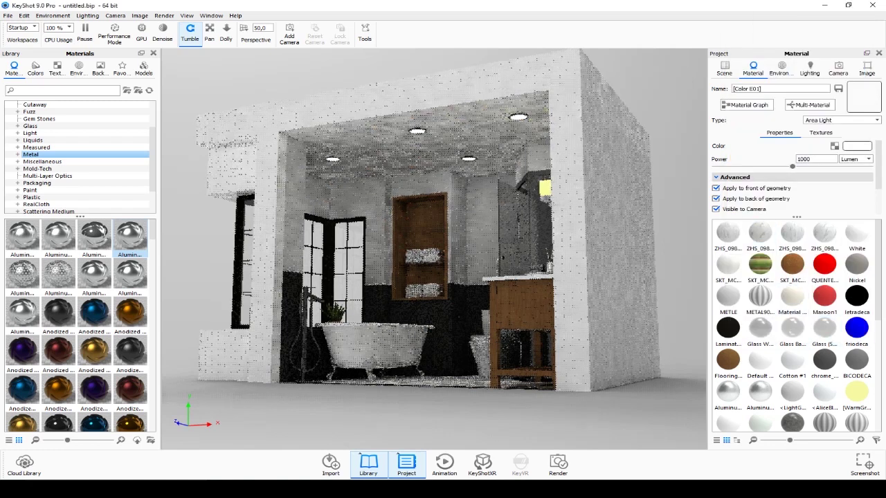
pyautogui.click(797, 159)
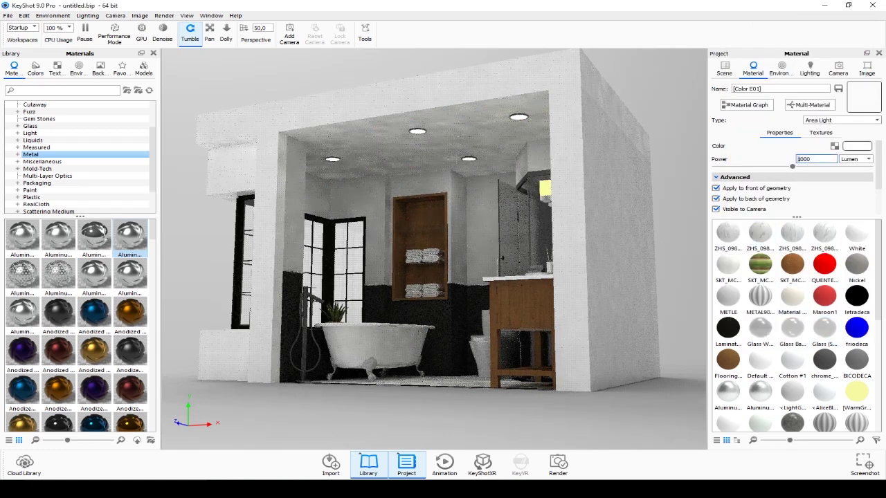
pyautogui.write('2000')
pyautogui.press('Return')
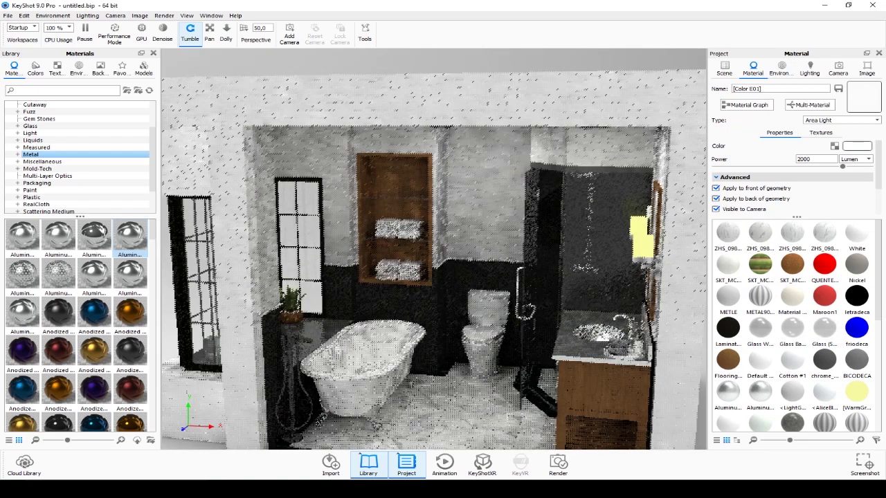
# - Zoom close to the bathroom, turn to the left shower panel, and show the camera list
pyautogui.rightClick(461, 308)
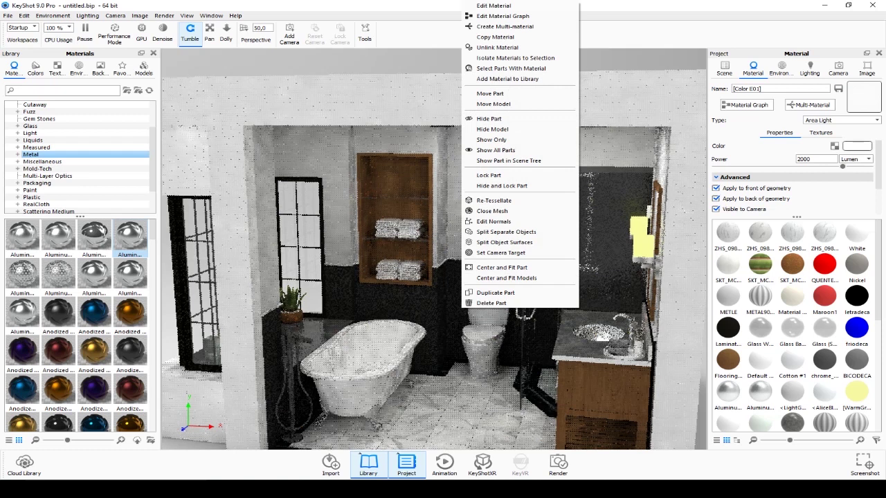
pyautogui.press('Escape')
pyautogui.scroll(-5, 433, 260)
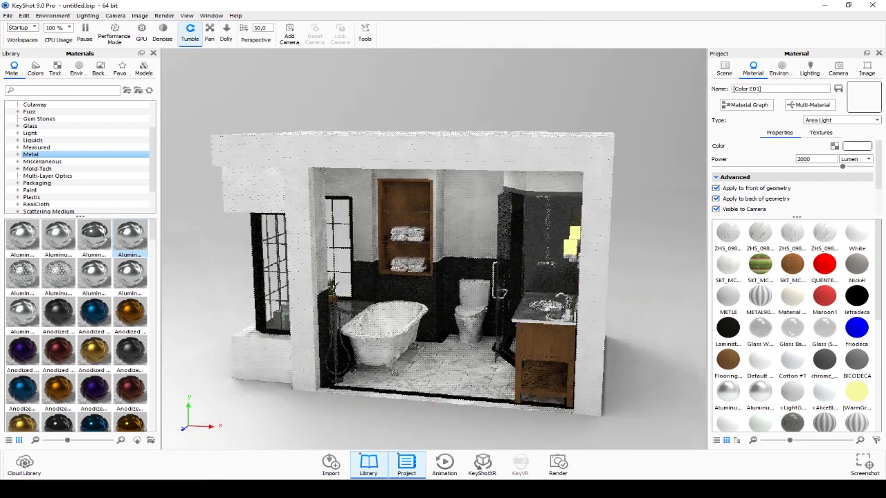
pyautogui.moveTo(416, 277); pyautogui.dragTo(484, 277)
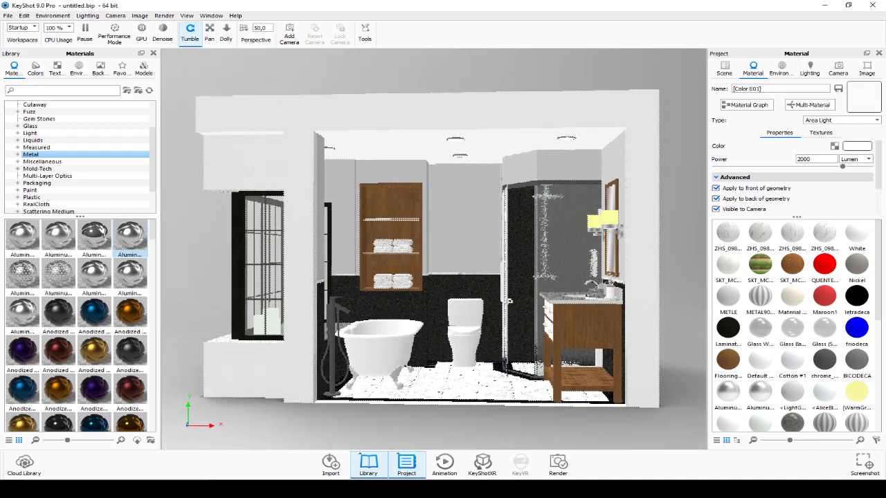
pyautogui.scroll(2, 434, 259)
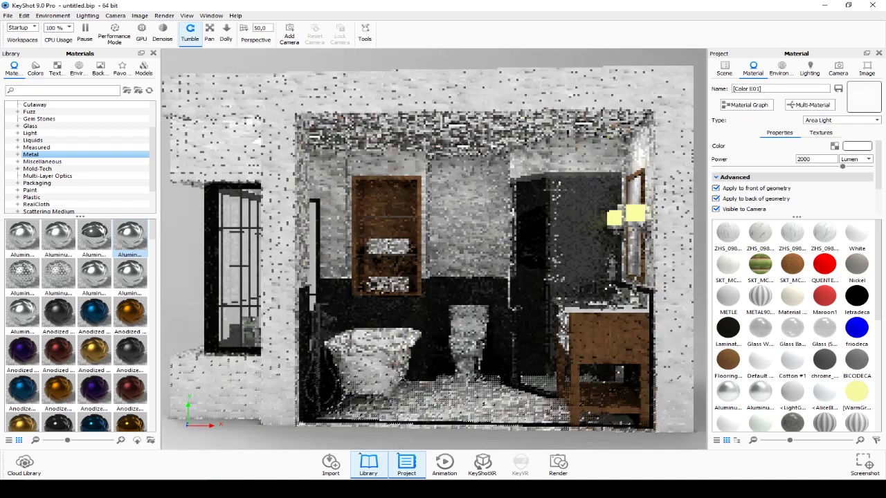
pyautogui.scroll(2, 434, 259)
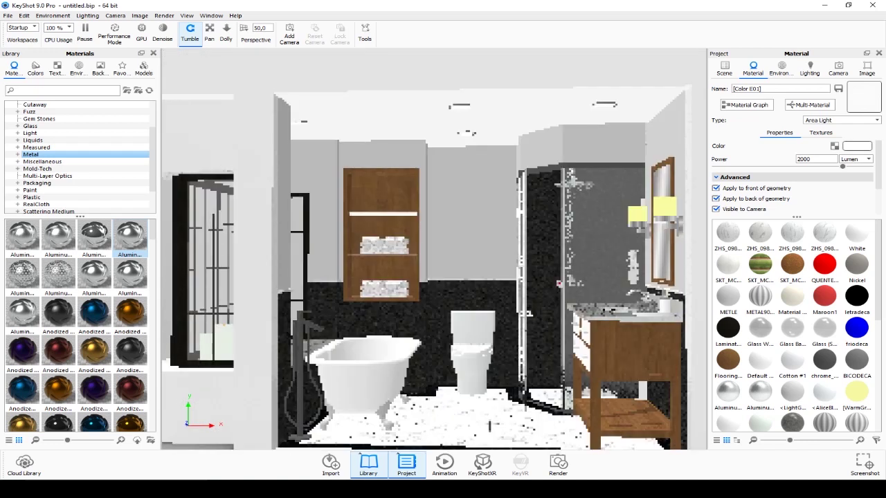
pyautogui.scroll(3, 434, 260)
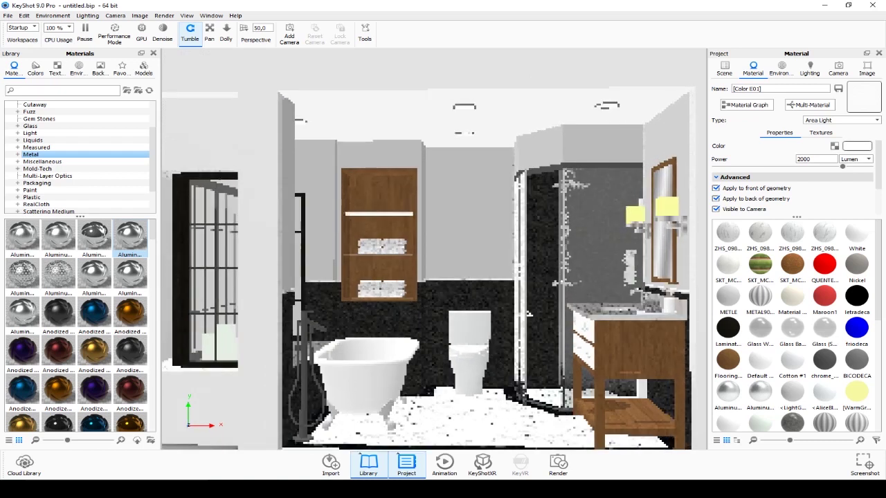
pyautogui.moveTo(434, 260); pyautogui.dragTo(415, 260)
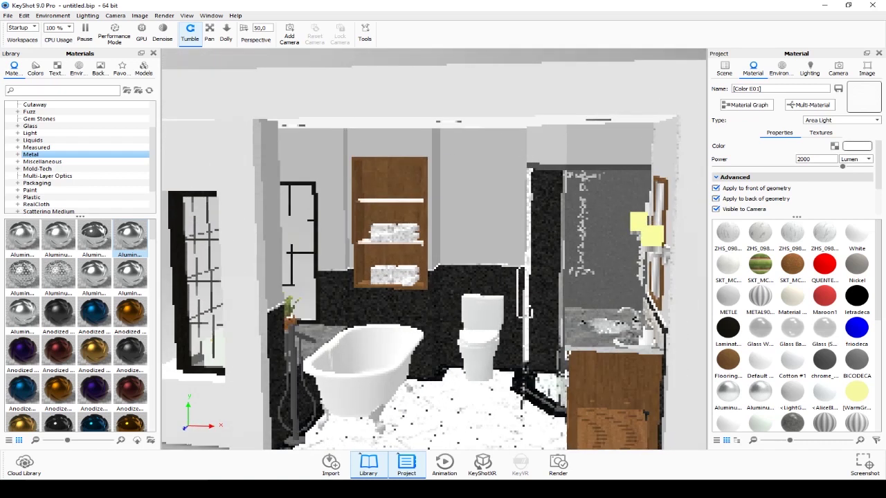
pyautogui.click(837, 68)
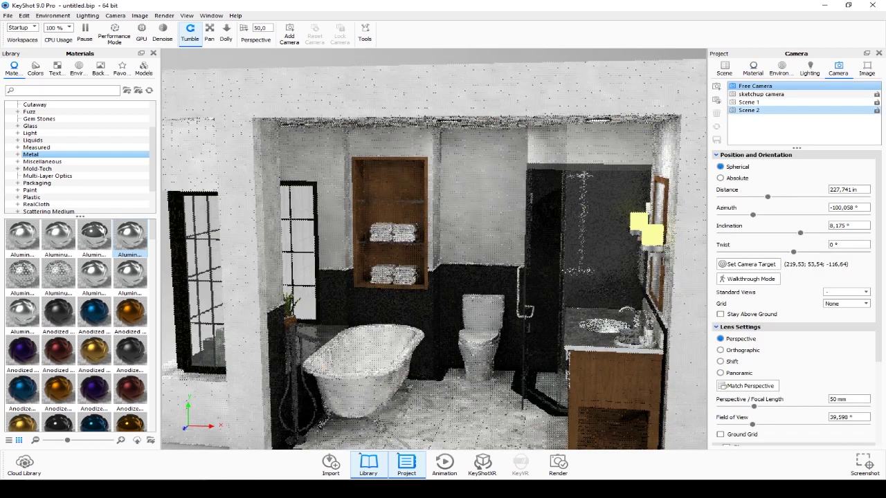
# - Switch to the Scene 2 camera view and open Flooring_Laminate_B_Wide_250cm's material types
pyautogui.click(749, 110)
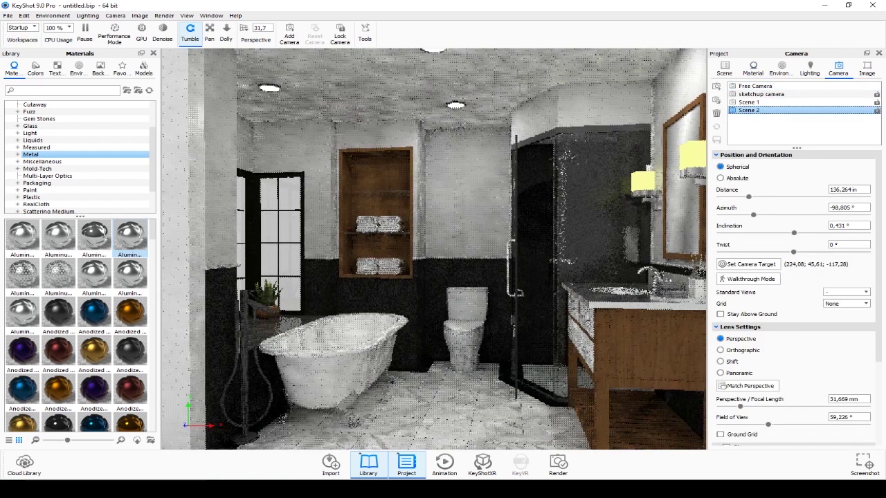
pyautogui.click(748, 102)
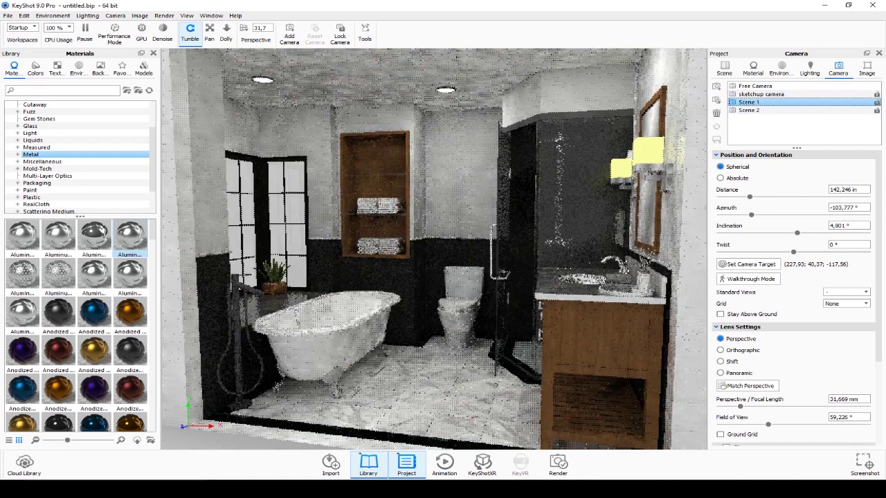
pyautogui.click(749, 110)
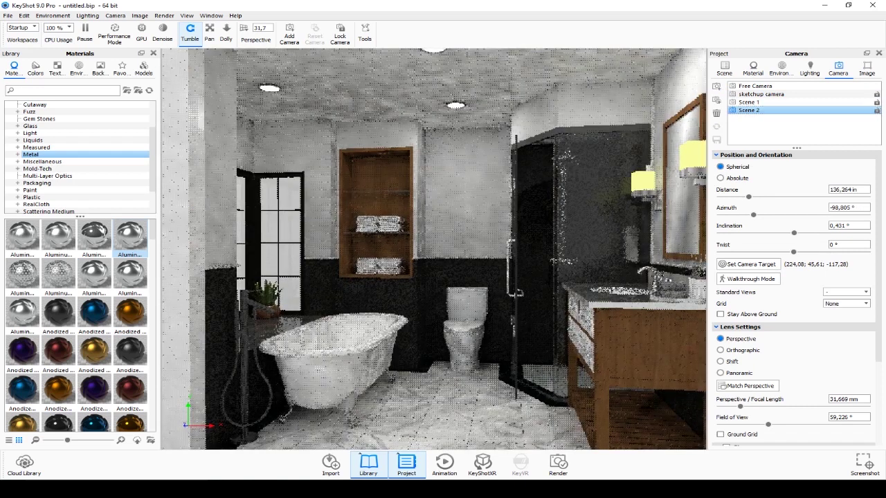
pyautogui.click(752, 68)
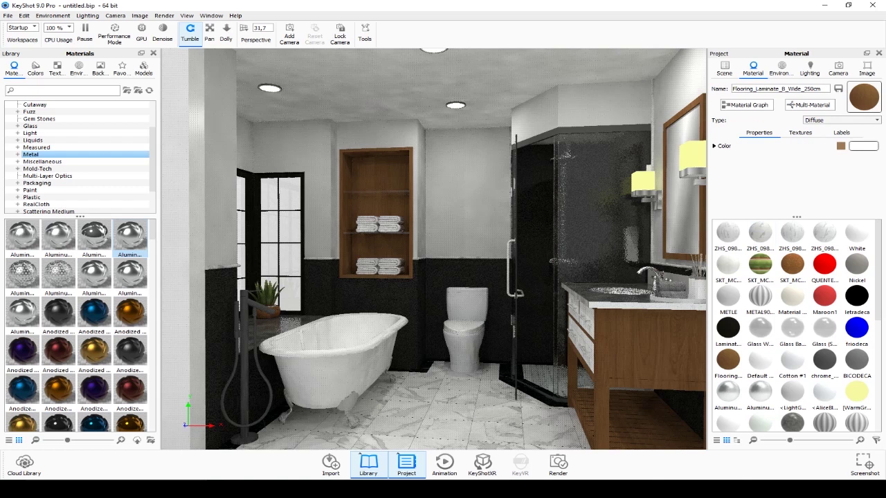
pyautogui.click(842, 120)
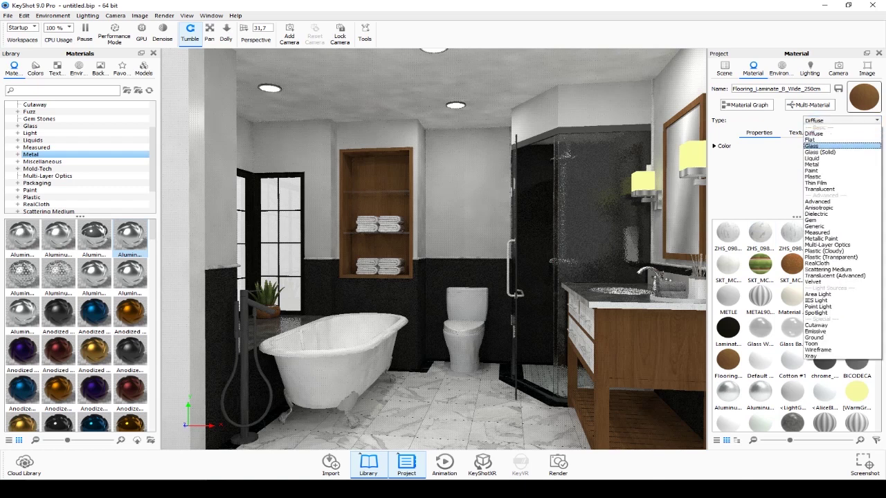
# - Make the laminate material Paint with roughness 0.0384 and refractive index 1.118
pyautogui.press('Escape')
pyautogui.press('p')
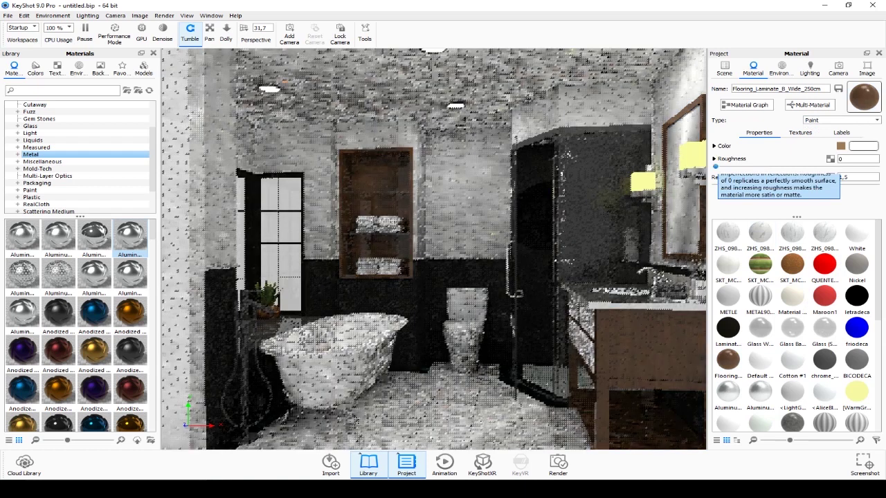
pyautogui.moveTo(730, 166); pyautogui.dragTo(732, 166)
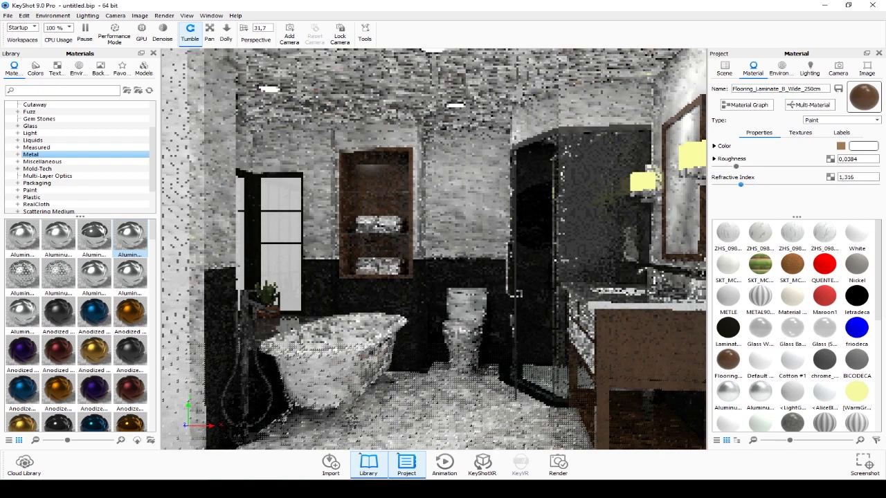
pyautogui.moveTo(727, 184); pyautogui.dragTo(727, 184)
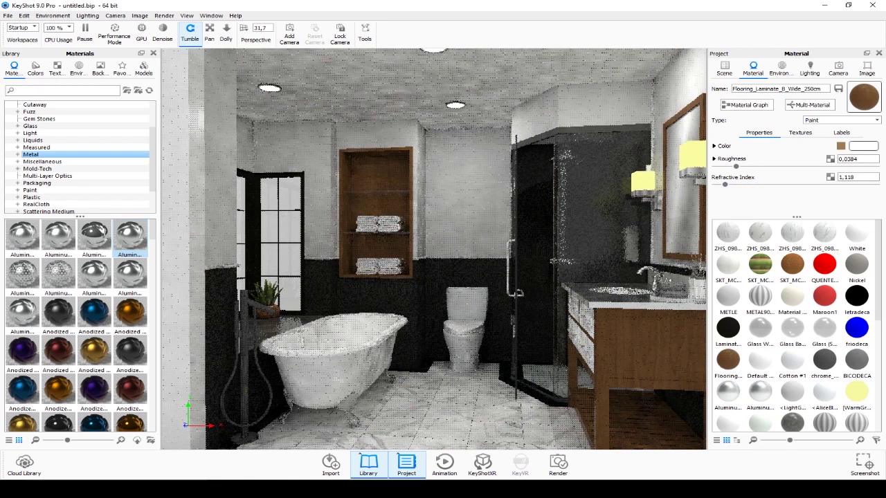
# - Select the White material and browse its material type options
pyautogui.click(857, 232)
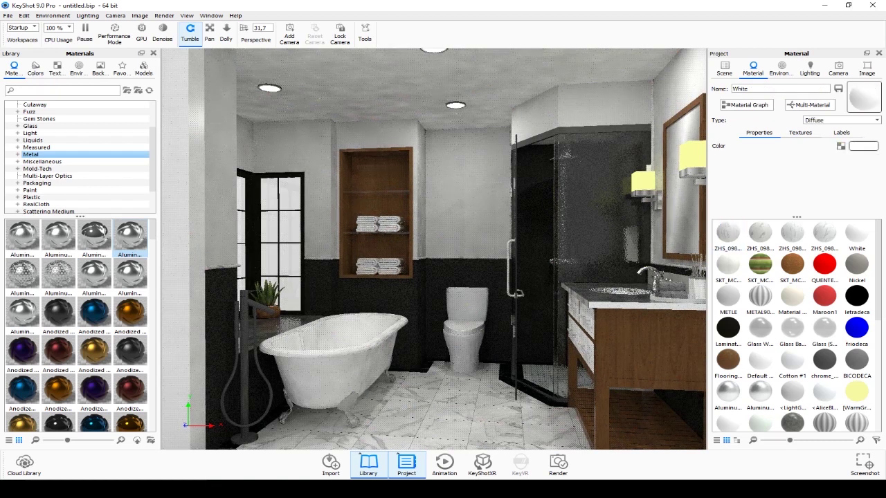
pyautogui.click(839, 120)
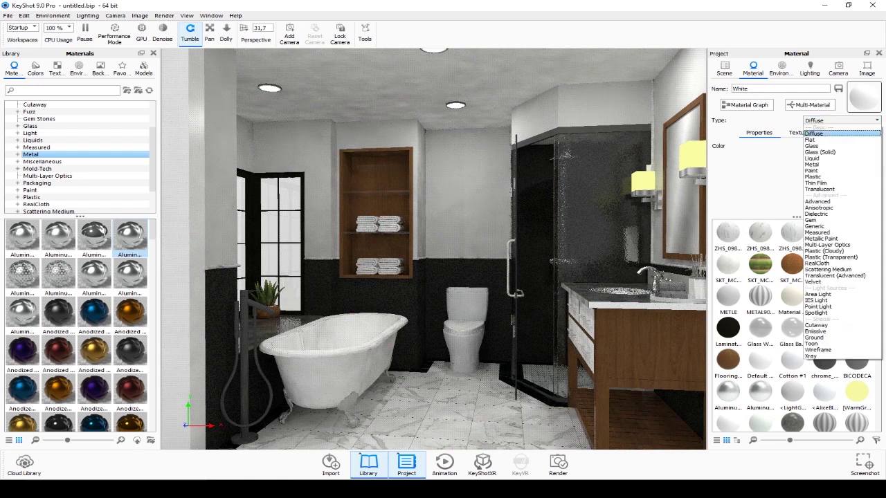
pyautogui.press('Escape')
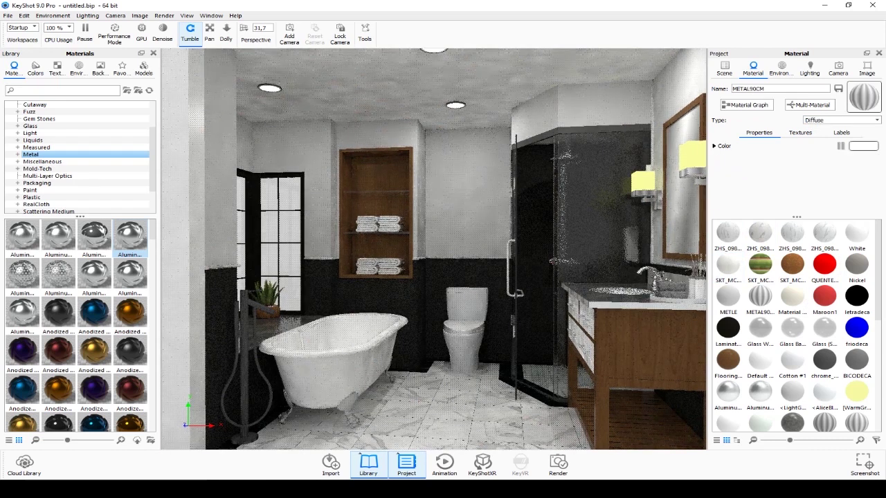
# - Make METAL90CM a Metal material and drop an Aluminum library material onto the model
pyautogui.click(841, 121)
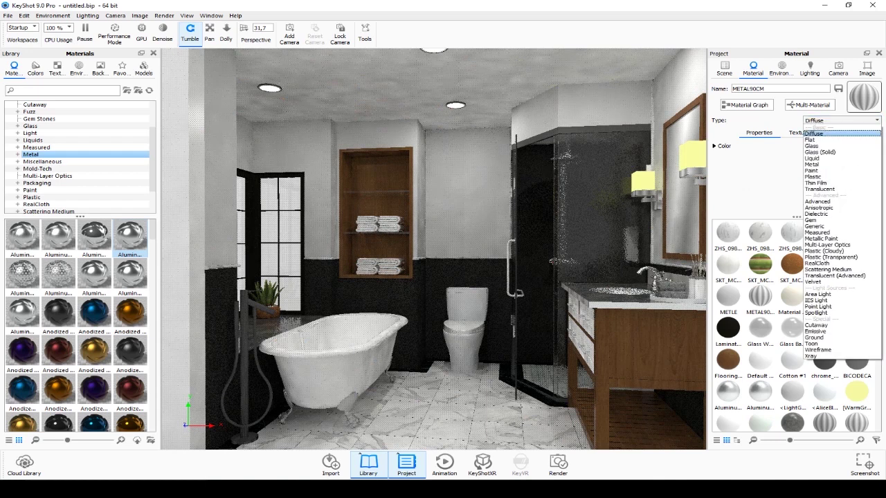
pyautogui.click(812, 164)
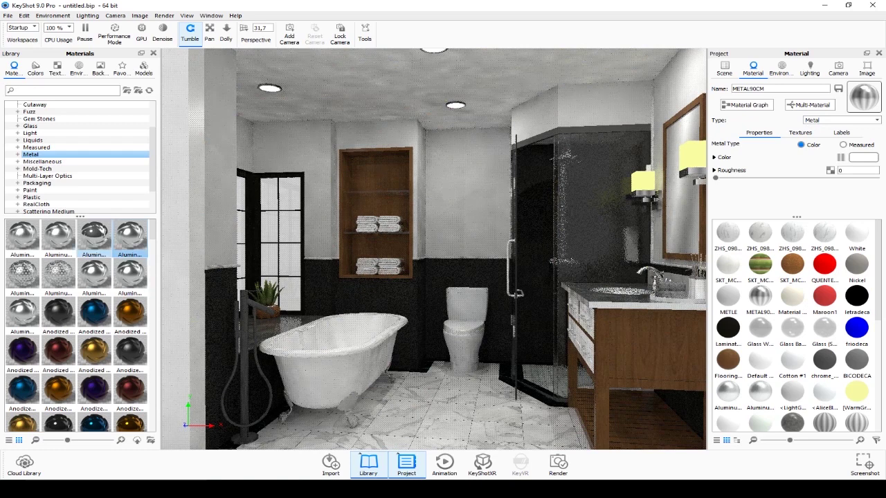
pyautogui.moveTo(94, 235)
pyautogui.mouseDown()
pyautogui.moveTo(222, 235)
pyautogui.moveTo(652, 198)
pyautogui.mouseUp()
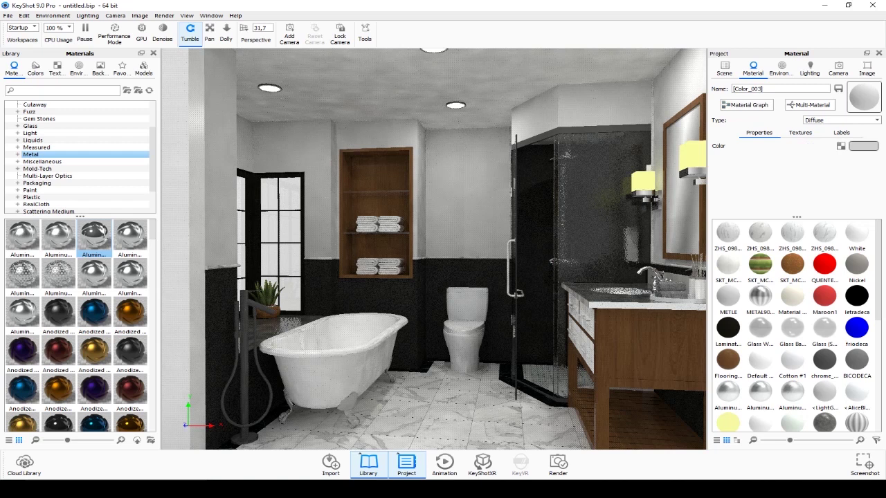
# - Darken the Color_003 grey to about 21% black in the Color Picker
pyautogui.click(862, 146)
pyautogui.moveTo(728, 66); pyautogui.dragTo(728, 69)
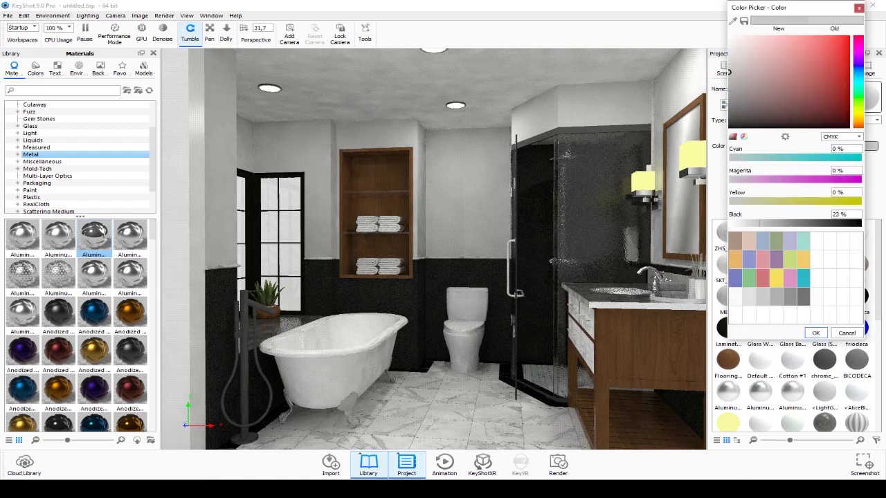
pyautogui.moveTo(728, 77); pyautogui.dragTo(728, 78)
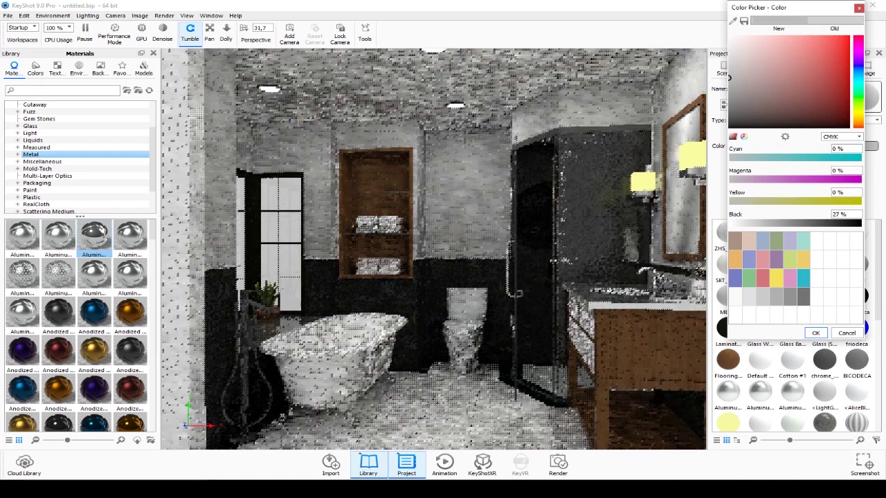
pyautogui.moveTo(728, 80); pyautogui.dragTo(729, 69)
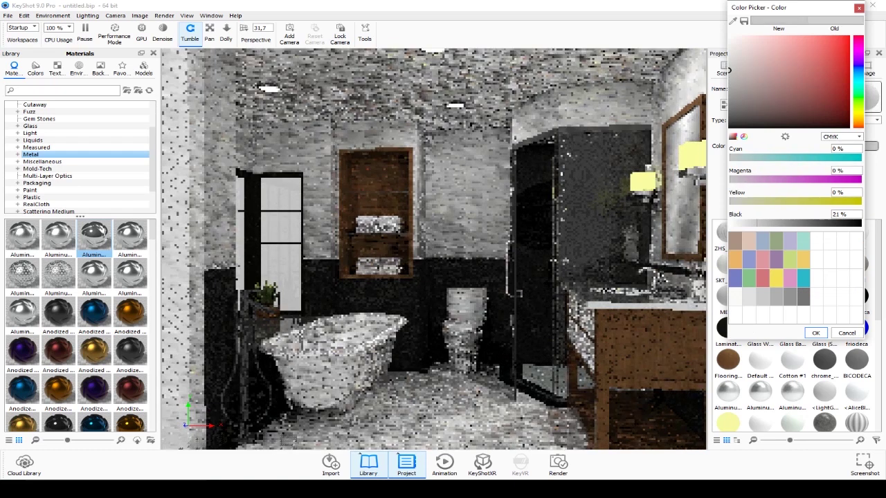
pyautogui.click(815, 333)
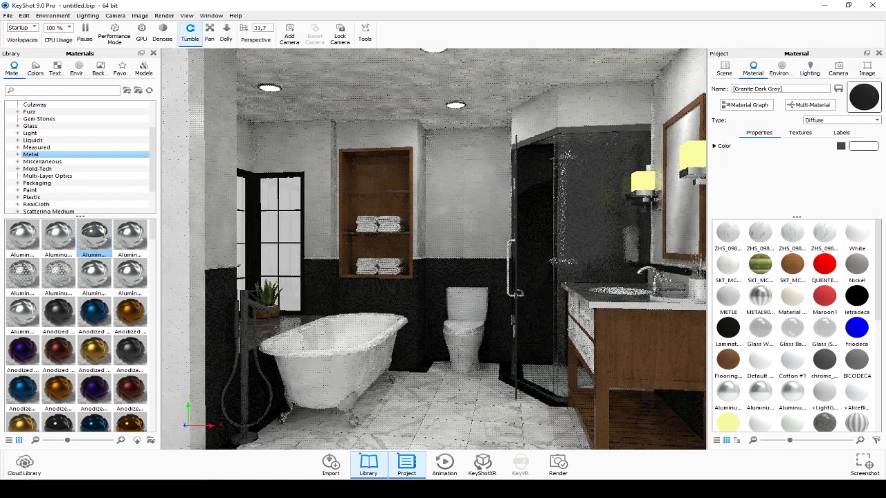
# - Make Granite Dark Gray a Paint with slight roughness and refractive index 1.316
pyautogui.click(841, 120)
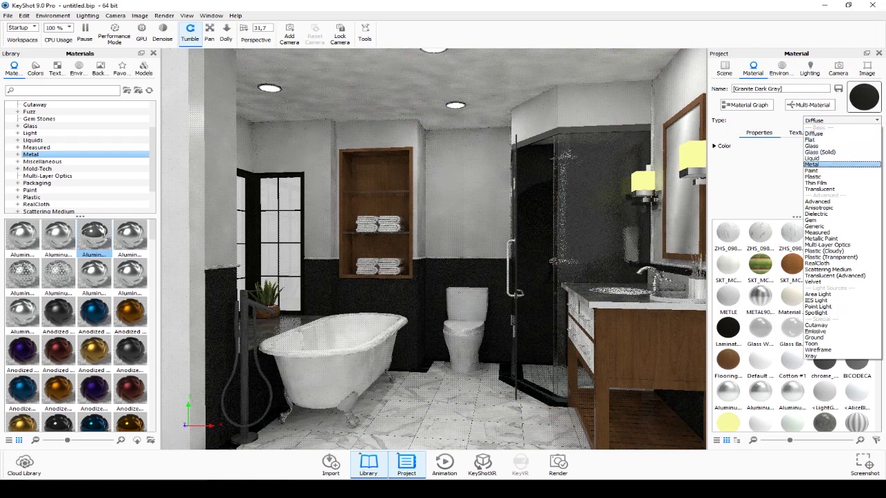
pyautogui.click(813, 170)
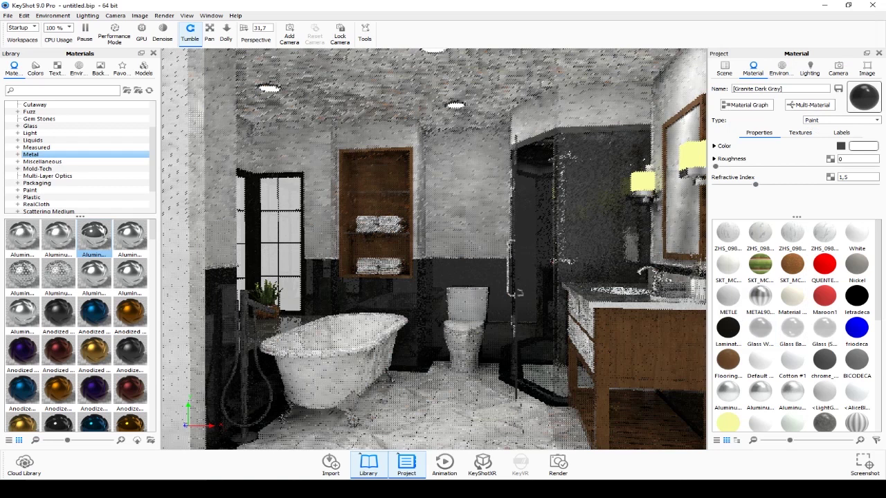
pyautogui.moveTo(755, 184); pyautogui.dragTo(741, 184)
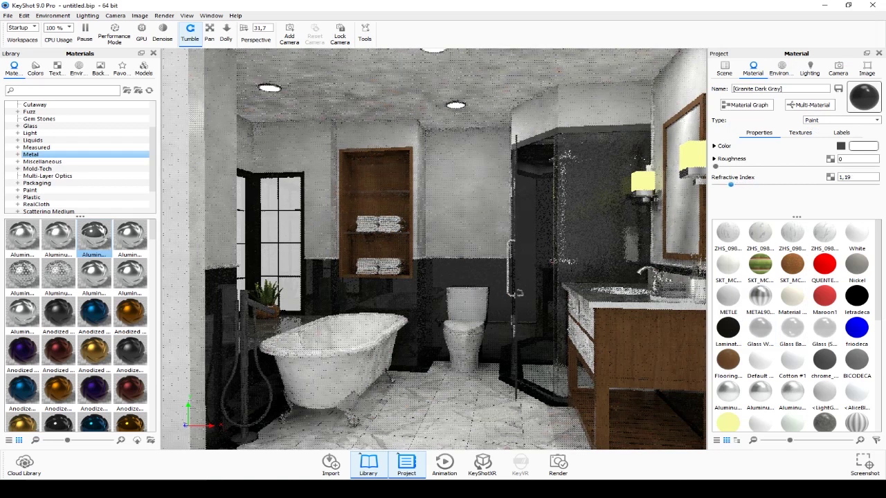
pyautogui.moveTo(715, 167); pyautogui.dragTo(735, 167)
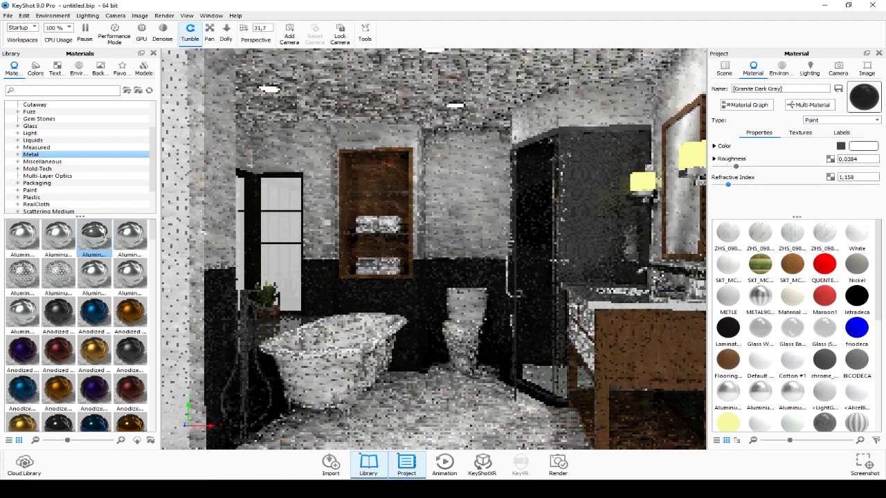
pyautogui.moveTo(738, 184); pyautogui.dragTo(740, 184)
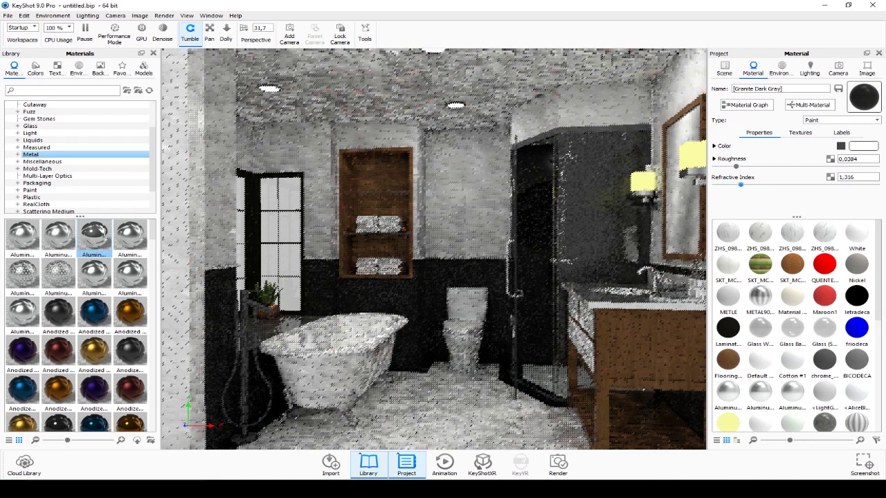
# - Turn the lamp fixture's chrome_blurry into a Paint with slight roughness
pyautogui.doubleClick(654, 197)
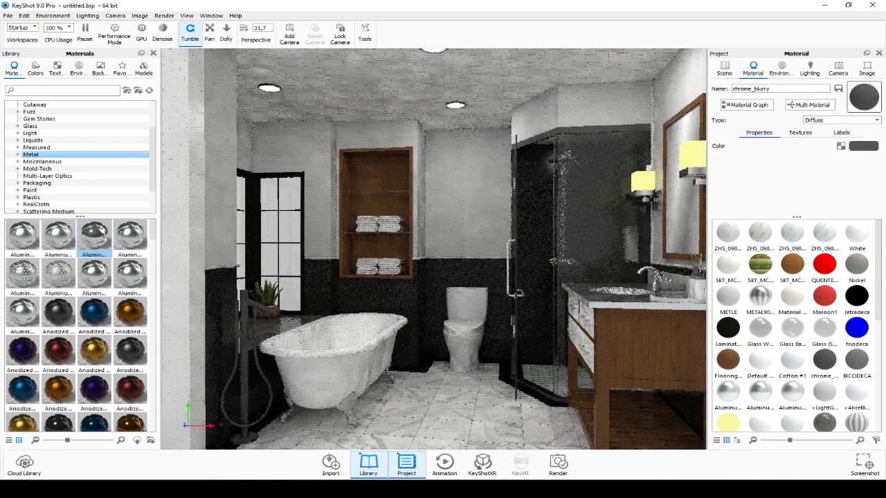
pyautogui.click(841, 120)
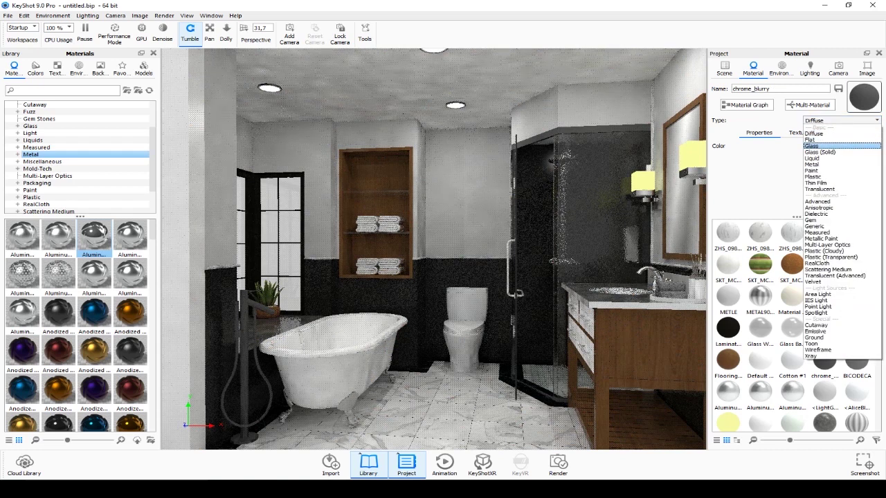
pyautogui.click(811, 170)
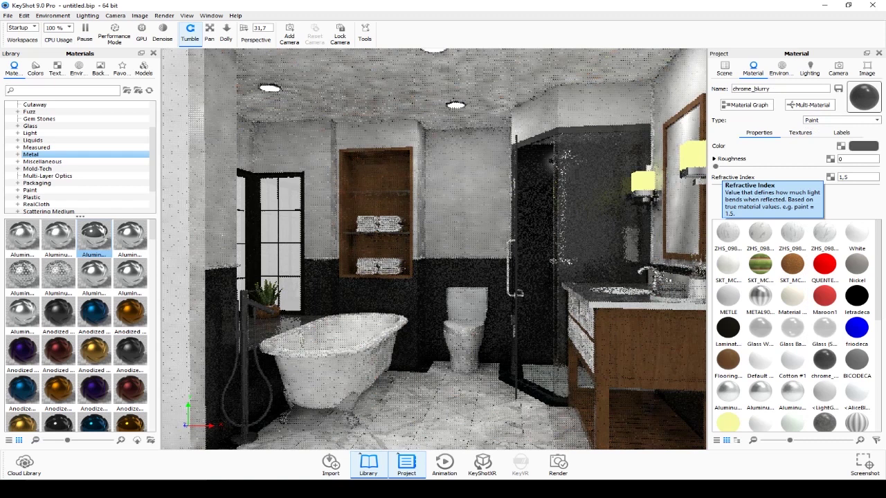
pyautogui.moveTo(714, 167); pyautogui.dragTo(729, 166)
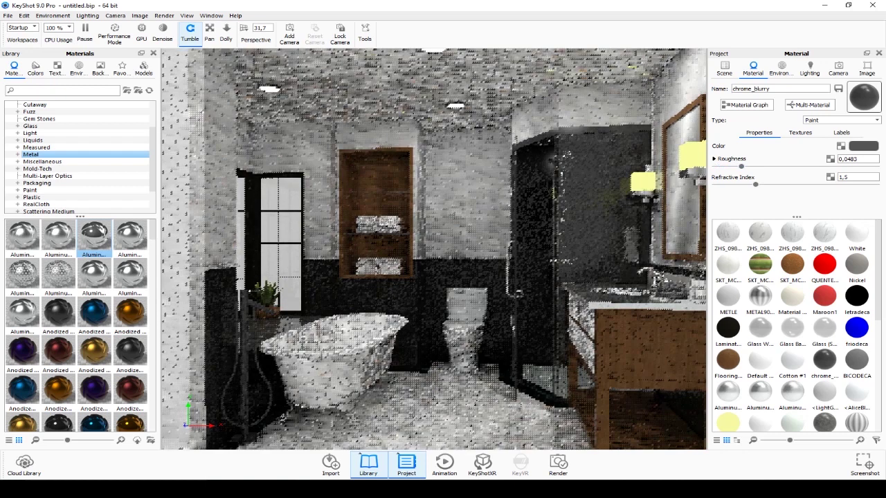
# - Make [Color_000]1 a Paint and replace METLE with an anodized library metal
pyautogui.click(727, 233)
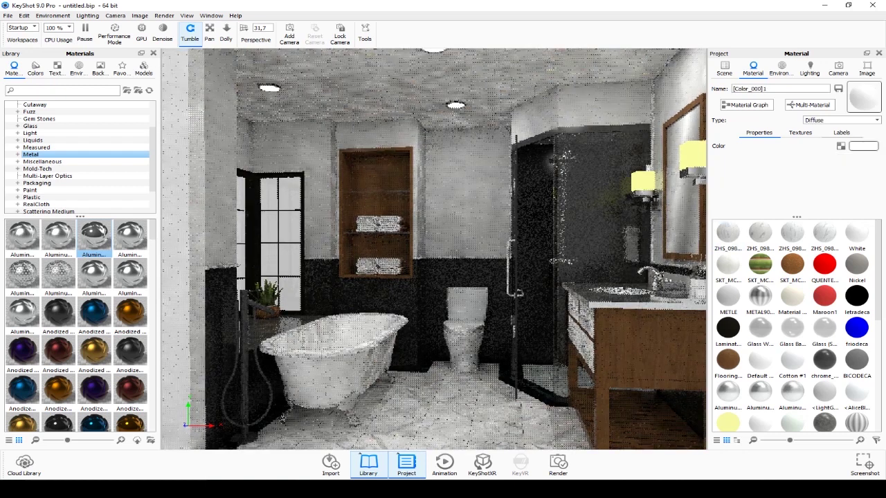
pyautogui.click(840, 121)
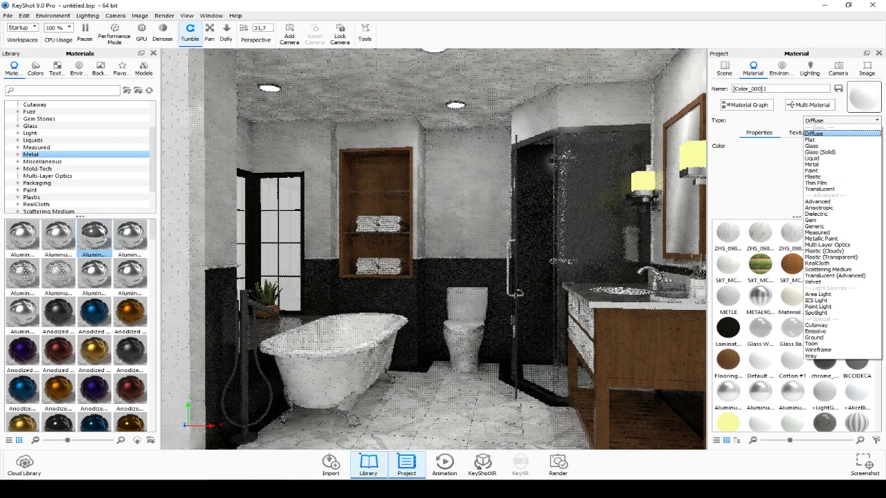
pyautogui.click(812, 170)
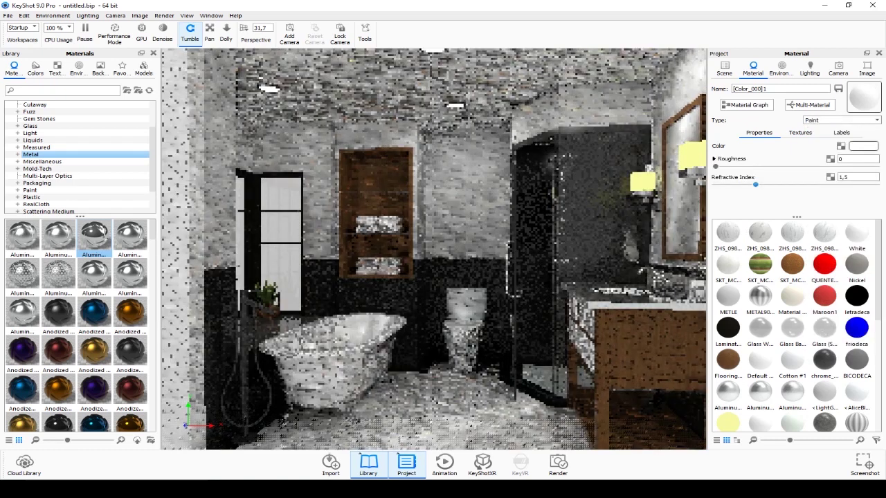
pyautogui.click(728, 296)
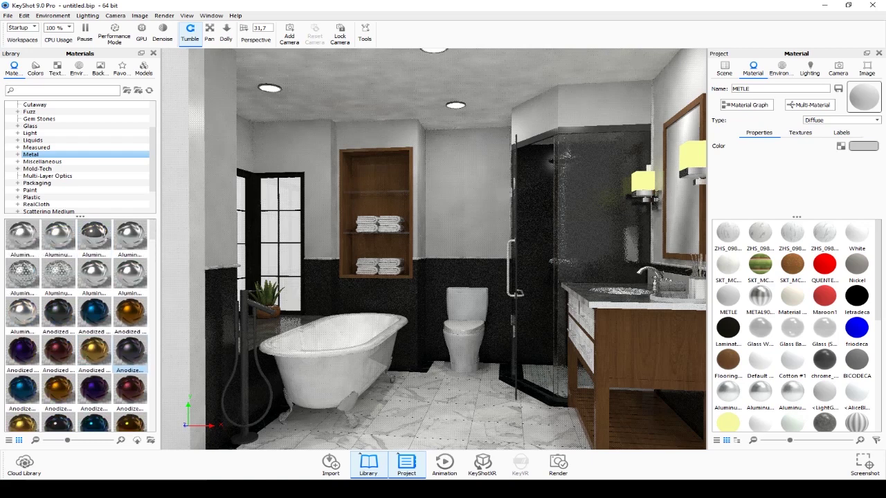
pyautogui.moveTo(130, 350); pyautogui.dragTo(512, 290)
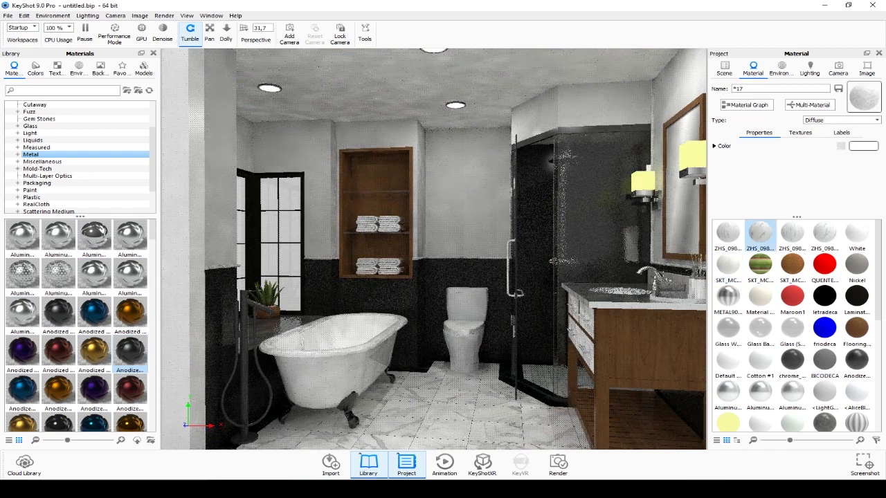
# - Keep *17 as Paint with a touch of roughness and slightly lower refractive index
pyautogui.click(841, 120)
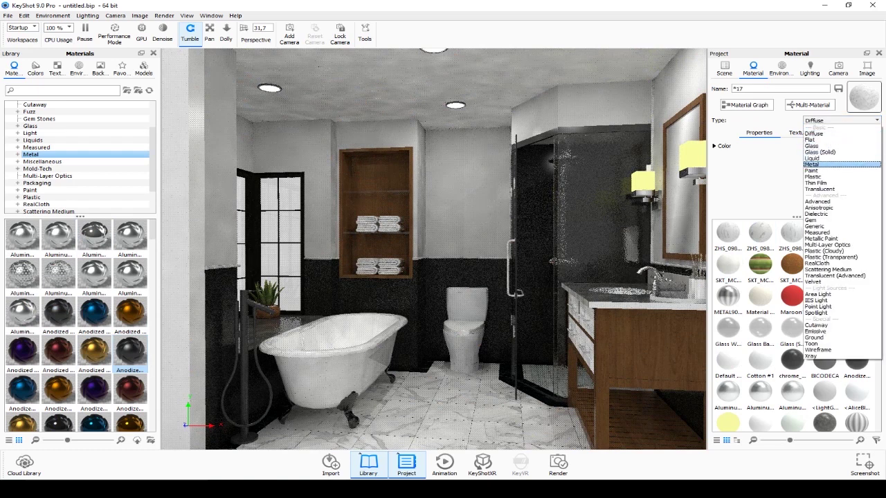
pyautogui.press('Escape')
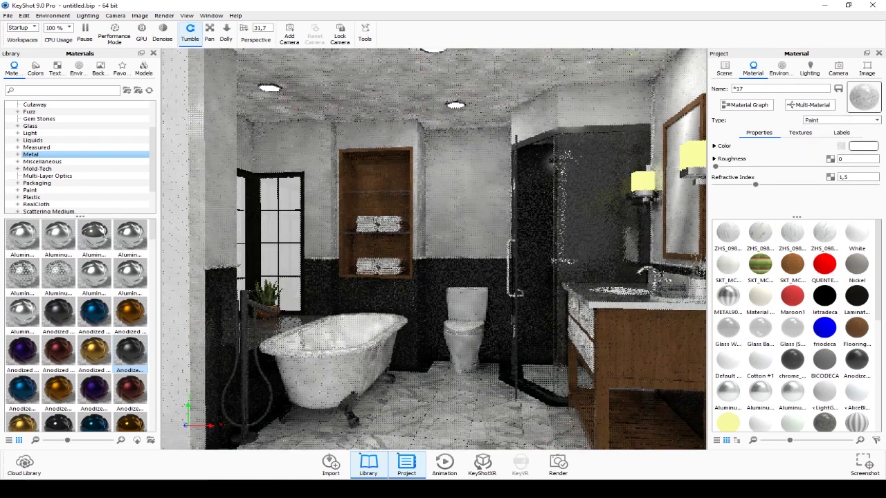
pyautogui.moveTo(716, 166); pyautogui.dragTo(716, 167)
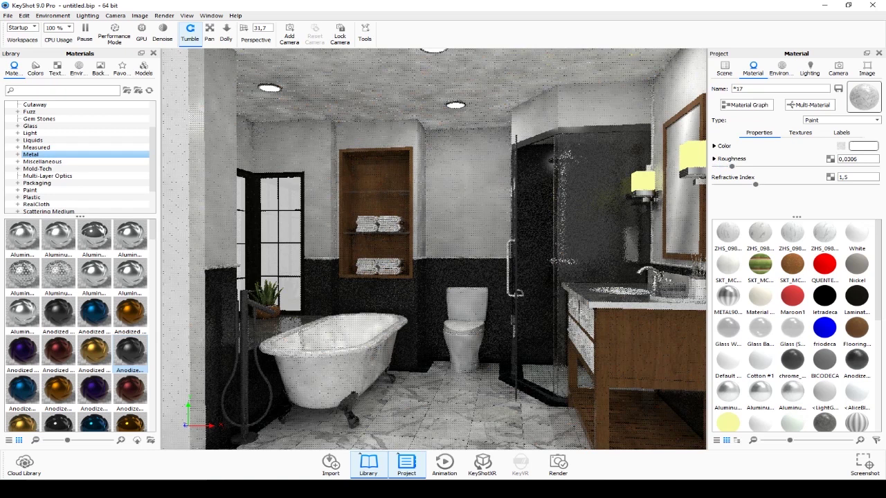
pyautogui.moveTo(754, 184); pyautogui.dragTo(742, 184)
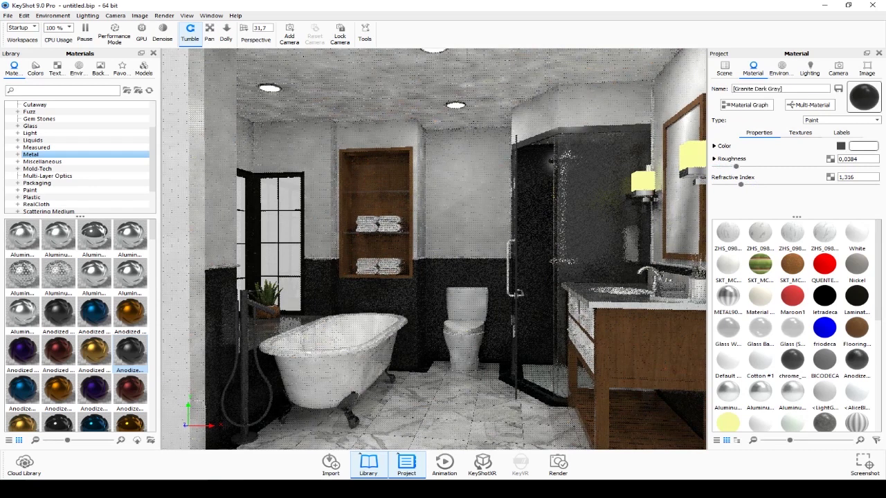
# - Raise the Granite Dark Gray texture brightness to about 2.125, then show Lighting settings
pyautogui.click(800, 132)
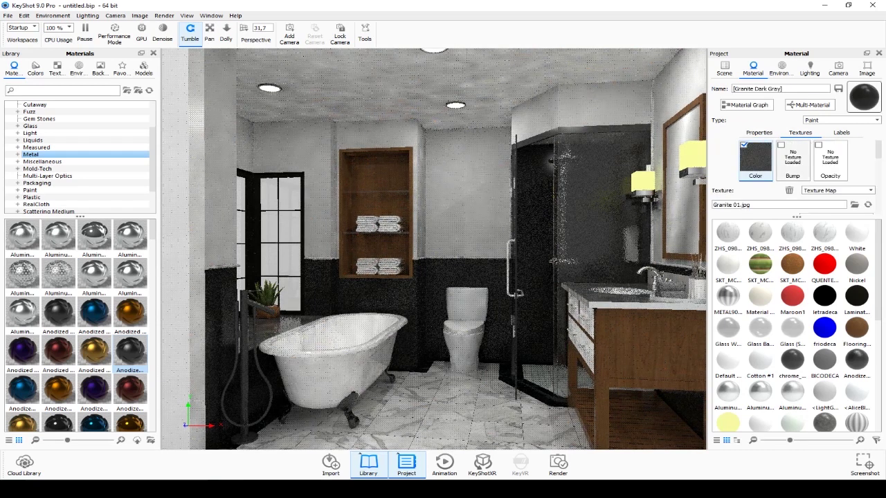
pyautogui.scroll(-2, 792, 173)
pyautogui.scroll(-2, 792, 173)
pyautogui.scroll(-2, 792, 173)
pyautogui.scroll(-2, 792, 173)
pyautogui.moveTo(745, 178); pyautogui.dragTo(744, 178)
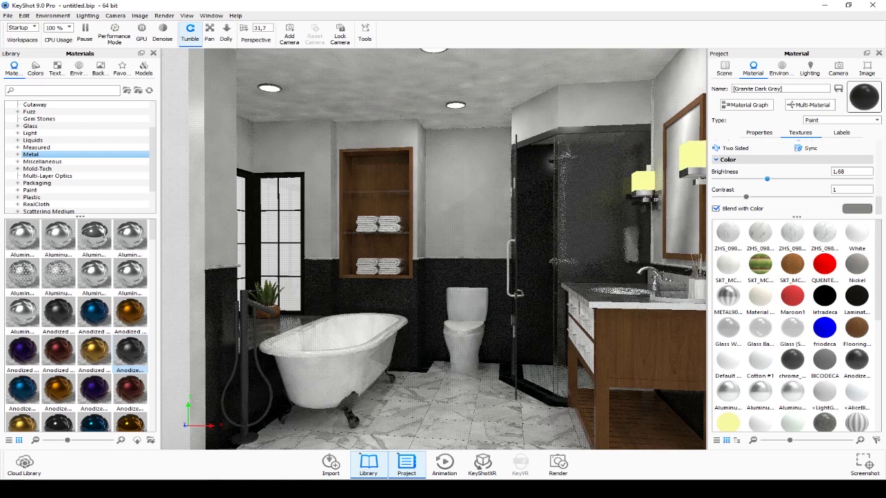
pyautogui.moveTo(767, 178); pyautogui.dragTo(780, 178)
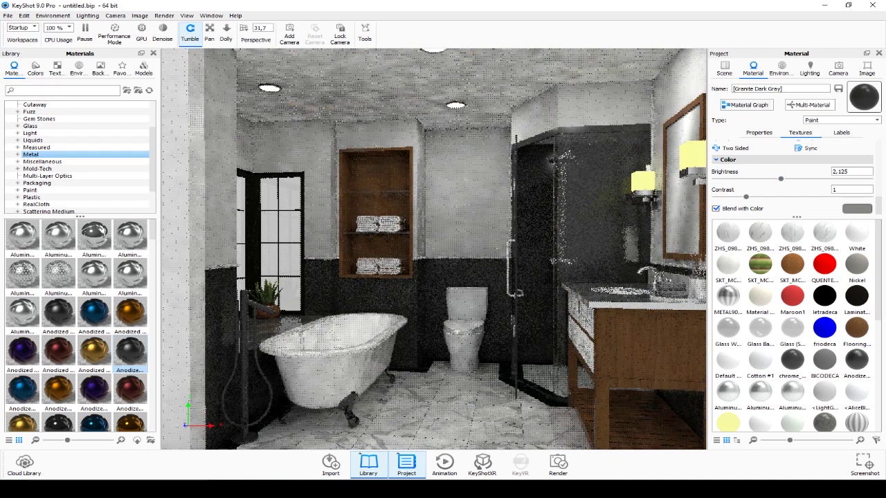
pyautogui.click(809, 67)
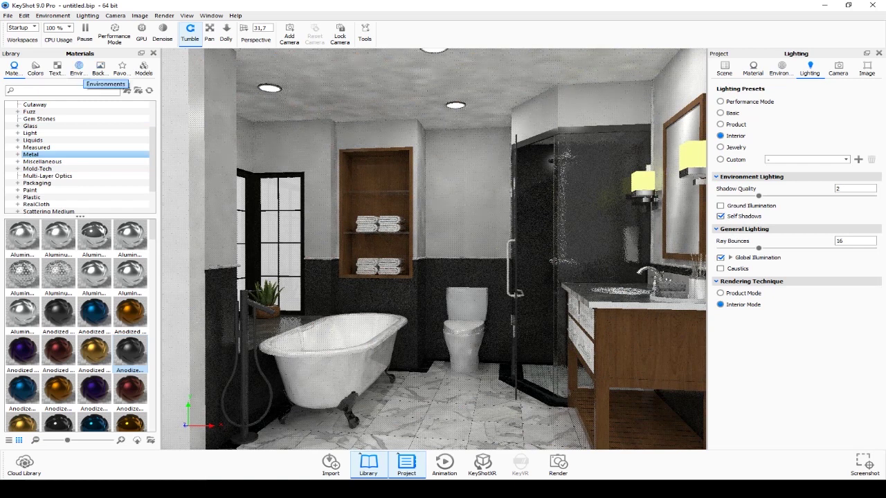
# - Try Aversis_Bathroom_3k, then light the scene with the Aversis_Office-hallway-white_3k interior HDRI
pyautogui.click(79, 67)
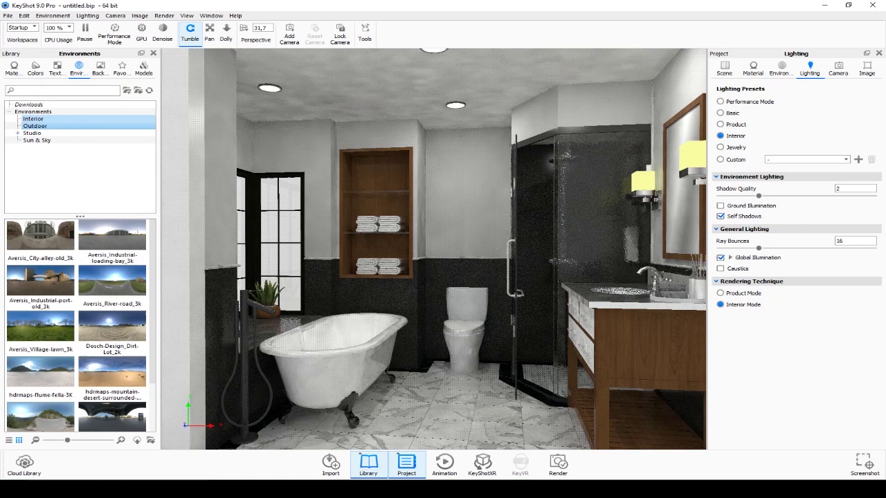
pyautogui.click(33, 119)
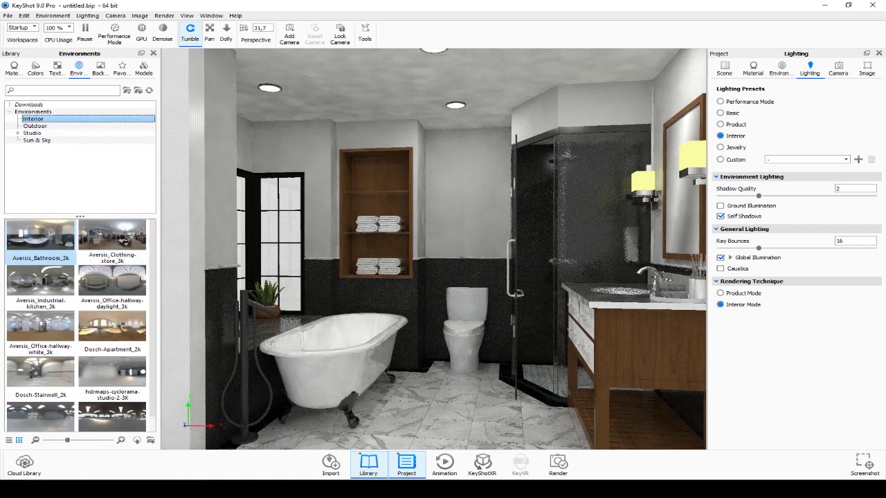
pyautogui.doubleClick(40, 235)
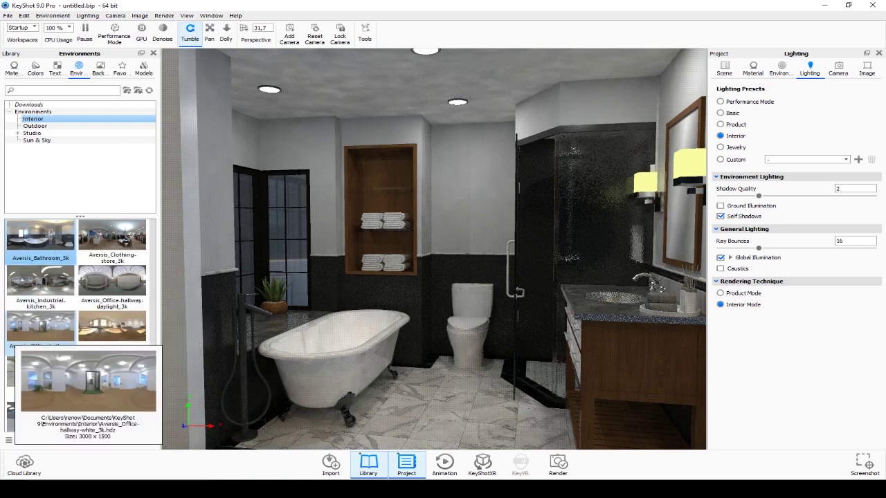
pyautogui.doubleClick(40, 326)
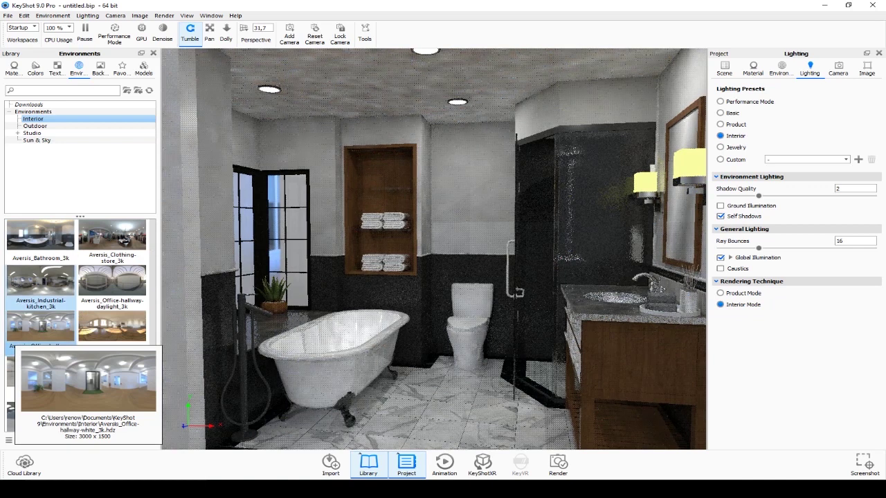
pyautogui.doubleClick(40, 235)
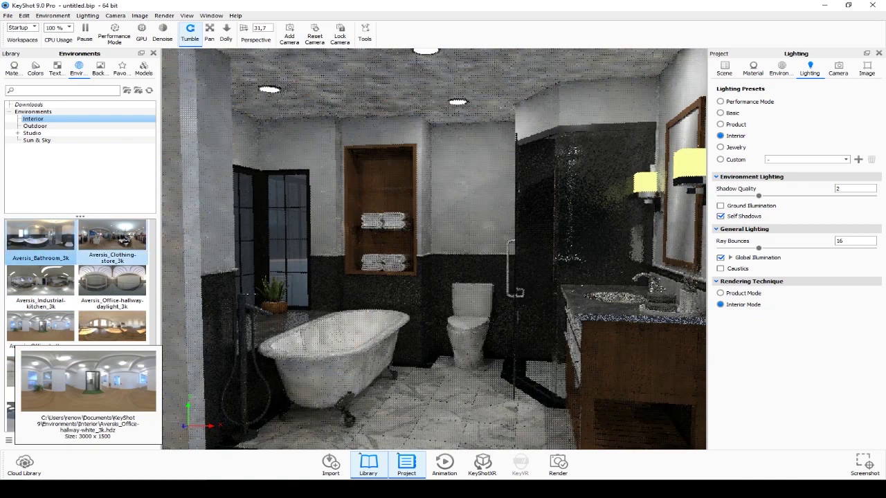
pyautogui.doubleClick(41, 326)
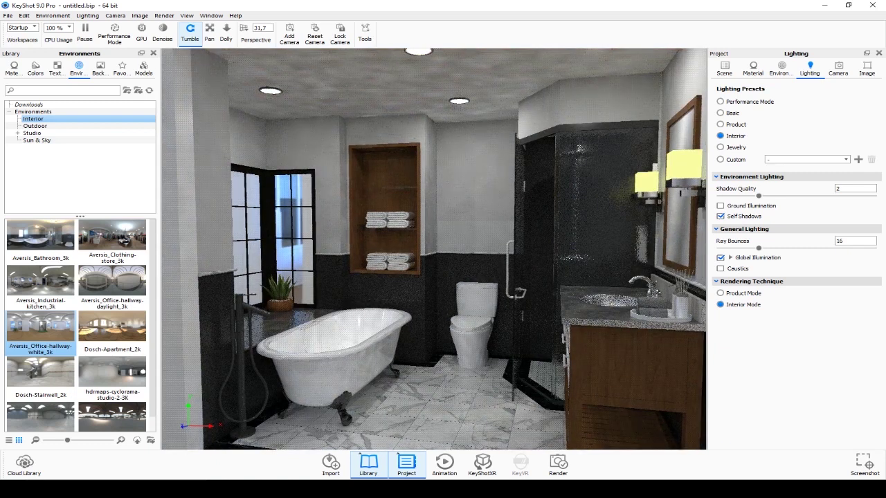
pyautogui.click(752, 69)
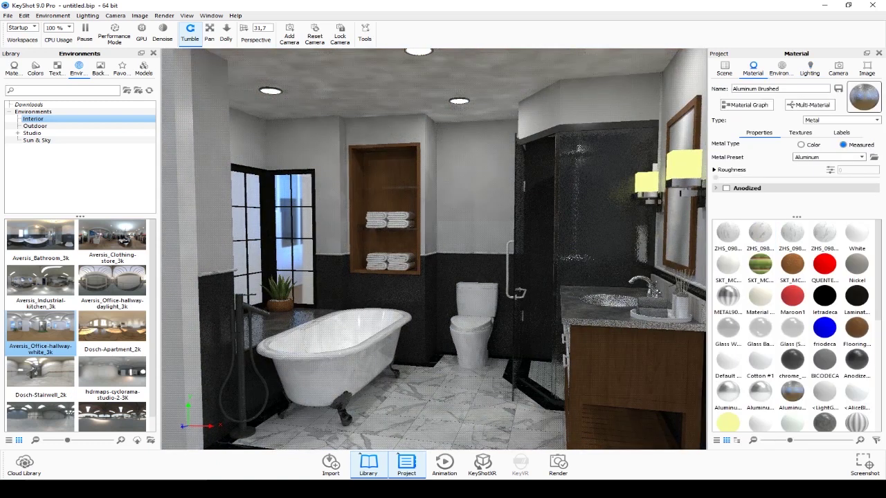
# - Keep the metal type, then apply Paint Metallic Orange peel White to a bathroom surface
pyautogui.click(840, 119)
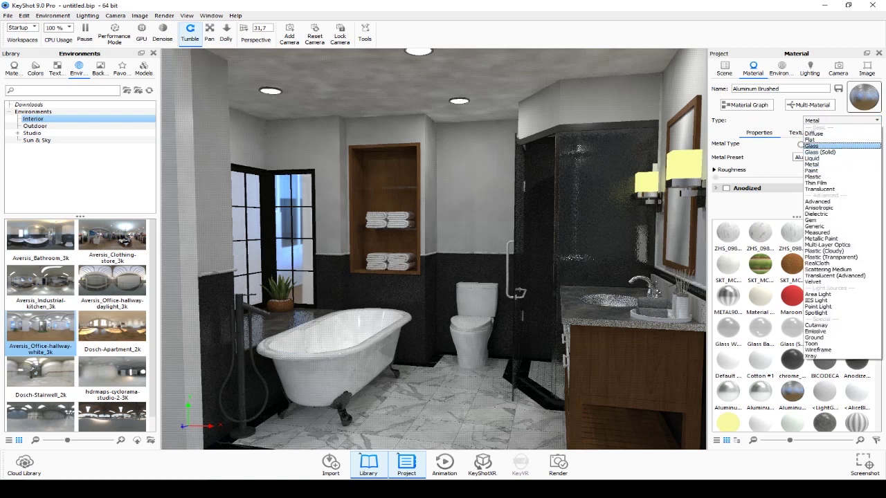
pyautogui.press('Escape')
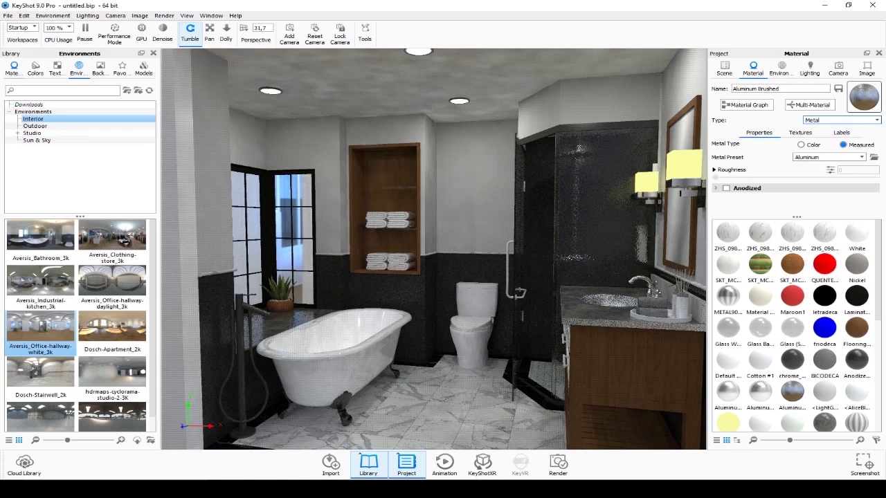
pyautogui.click(13, 69)
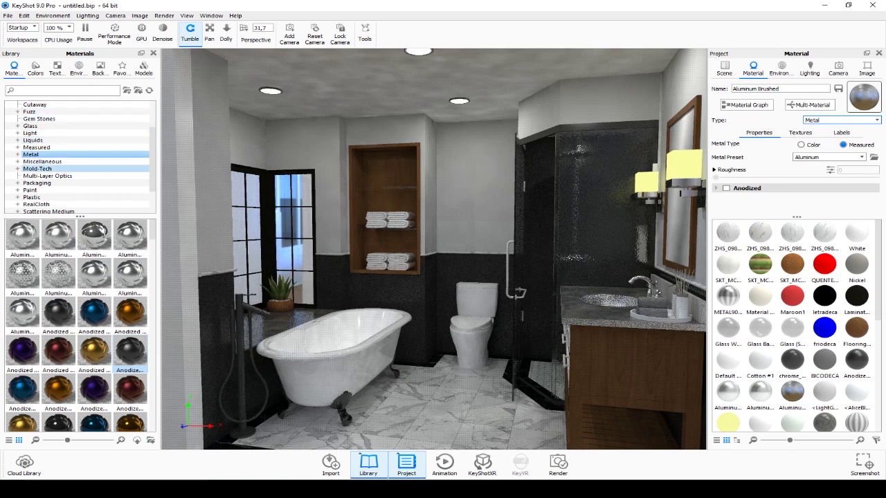
pyautogui.click(30, 190)
pyautogui.scroll(-3, 58, 277)
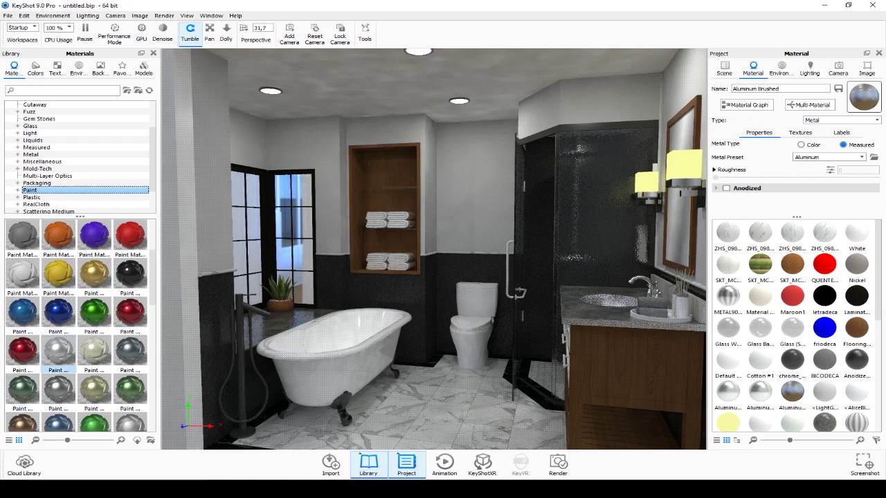
pyautogui.scroll(-3, 94, 398)
pyautogui.scroll(-3, 94, 402)
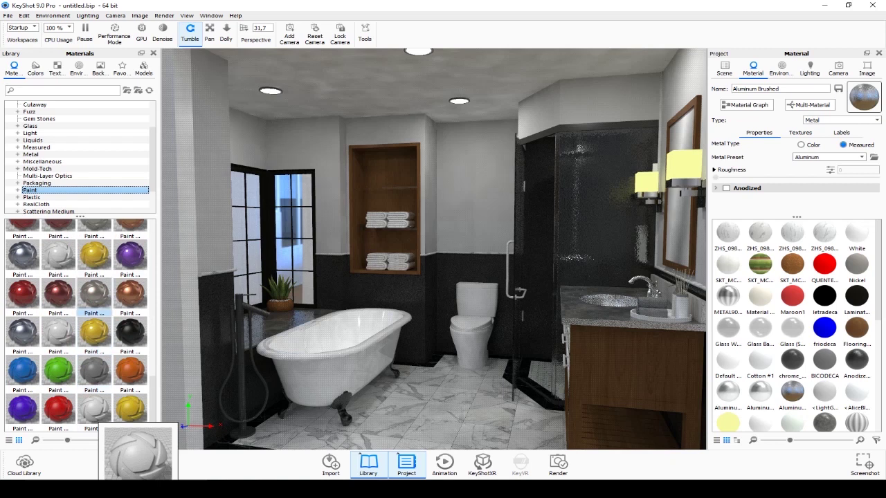
pyautogui.moveTo(59, 256); pyautogui.dragTo(450, 159)
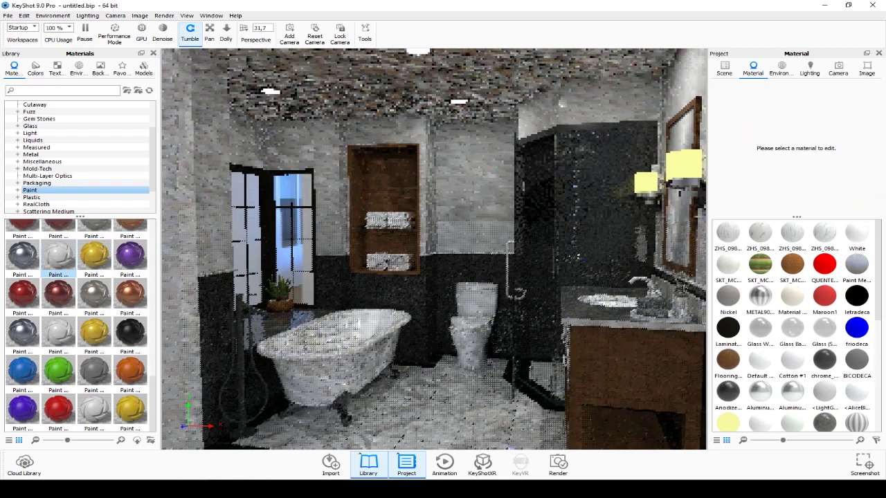
pyautogui.hotkey('ctrl', 'z')
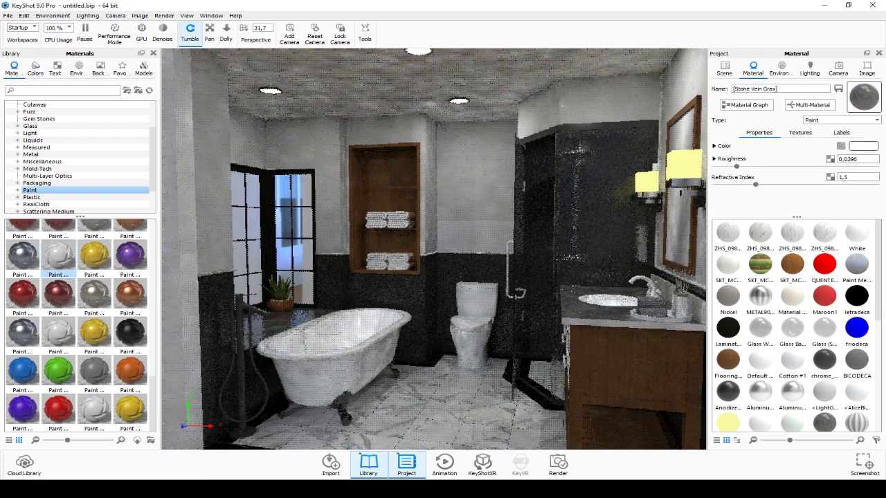
pyautogui.hotkey('ctrl', 'y')
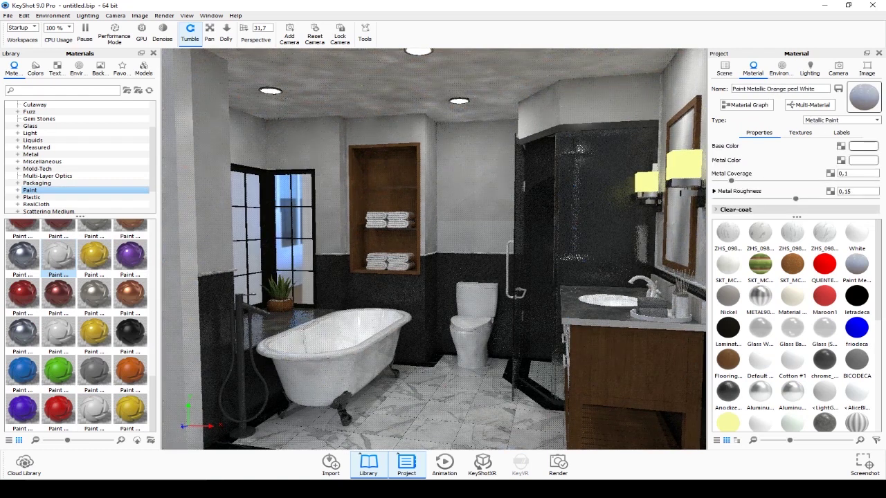
pyautogui.hotkey('ctrl', 'z')
pyautogui.hotkey('ctrl', 'z')
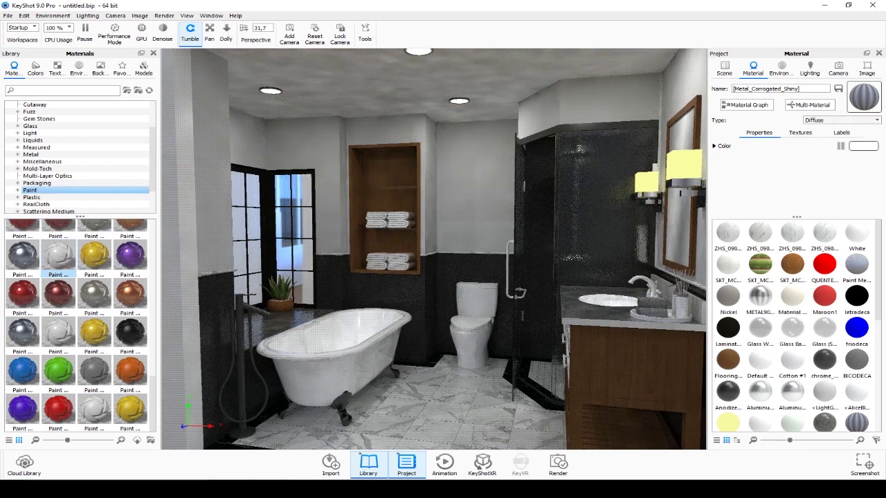
# - Make the corrugated metal a Paint material with refractive index 1
pyautogui.click(841, 120)
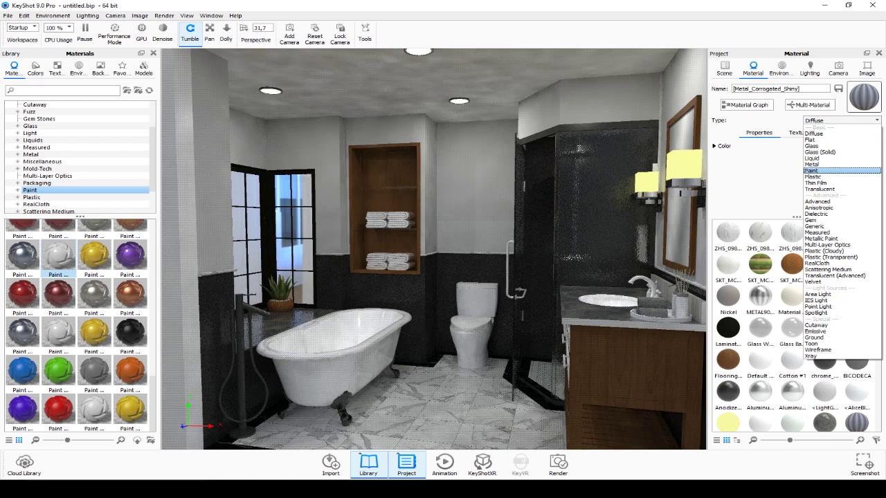
pyautogui.click(830, 170)
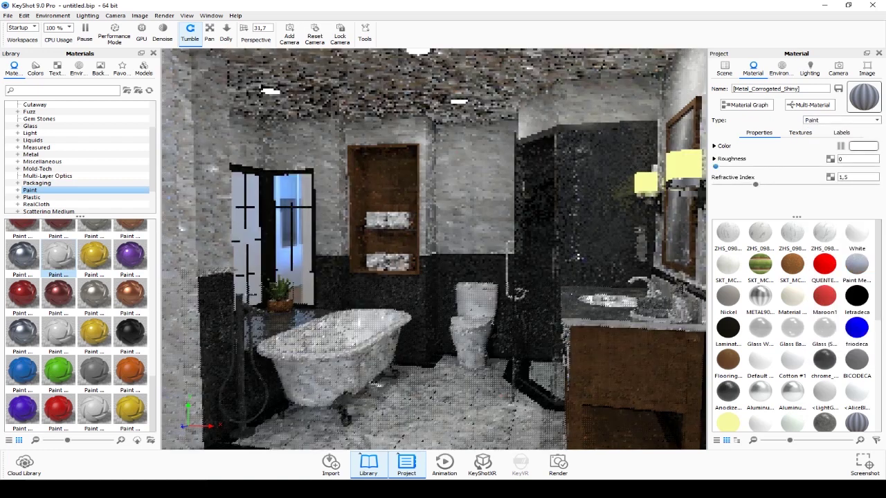
pyautogui.moveTo(764, 184)
pyautogui.mouseDown()
pyautogui.moveTo(871, 184)
pyautogui.moveTo(855, 184)
pyautogui.mouseUp()
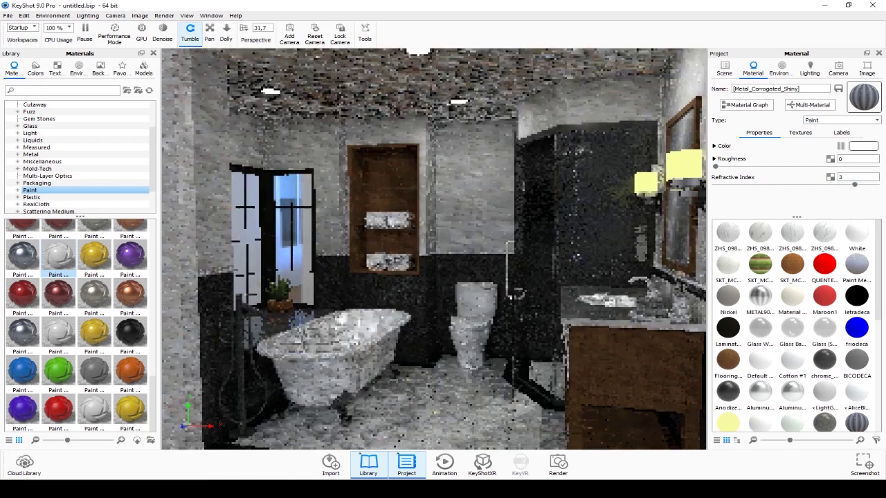
pyautogui.moveTo(855, 184); pyautogui.dragTo(875, 184)
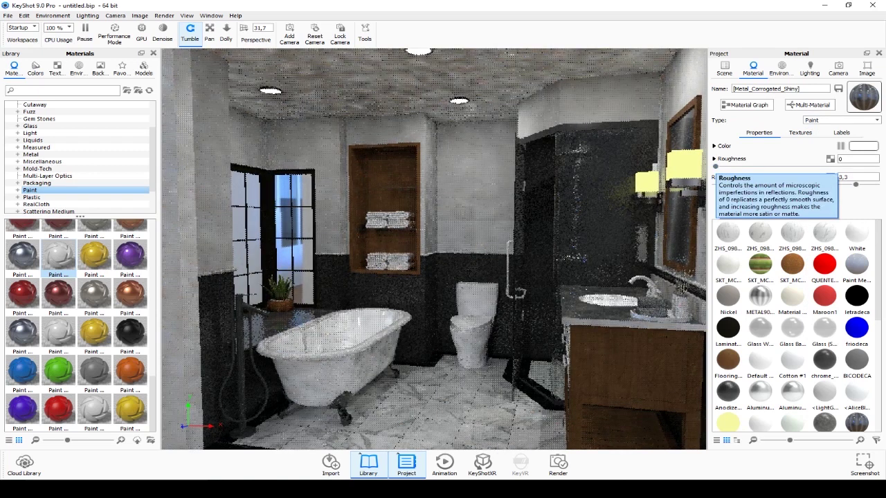
pyautogui.click(858, 177)
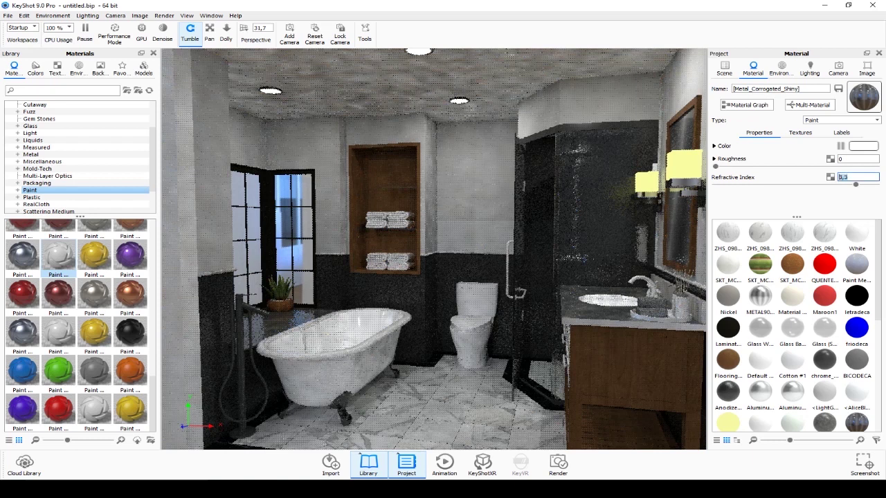
pyautogui.write('1')
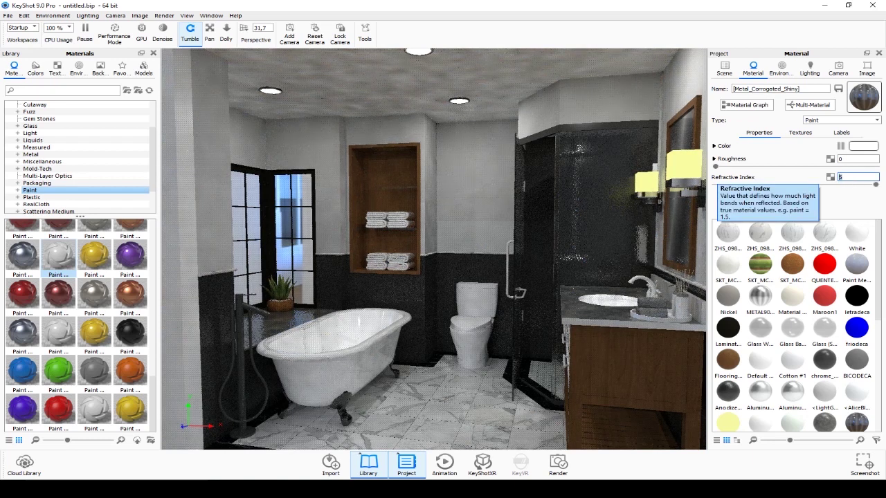
pyautogui.press('Return')
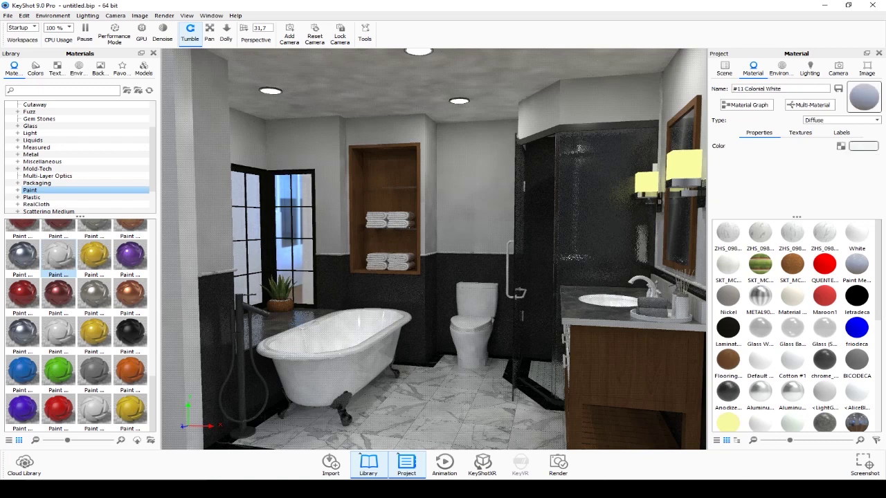
# - Set the #11 Colonial White material to Paint type and show the environment settings
pyautogui.click(840, 119)
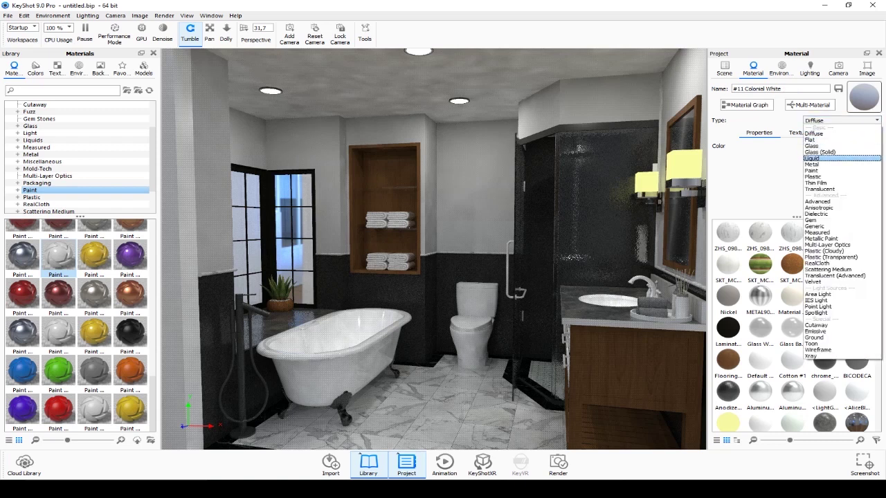
pyautogui.press('Escape')
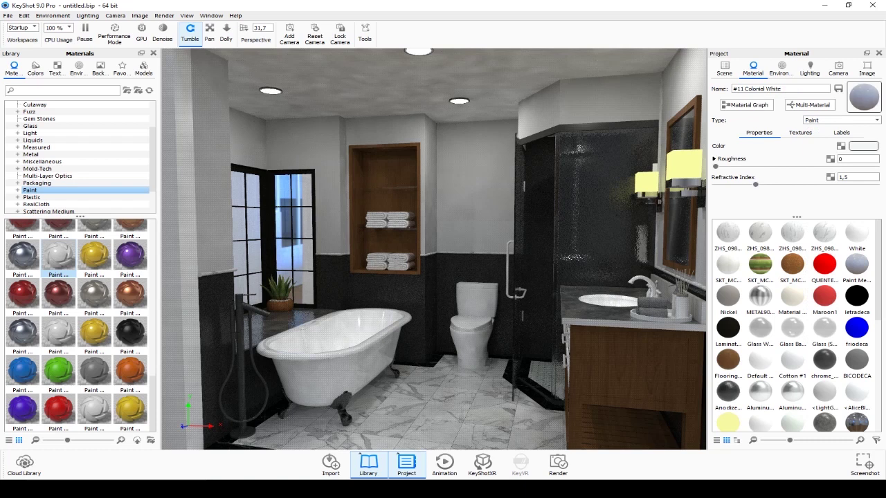
pyautogui.hotkey('ctrl', 'z')
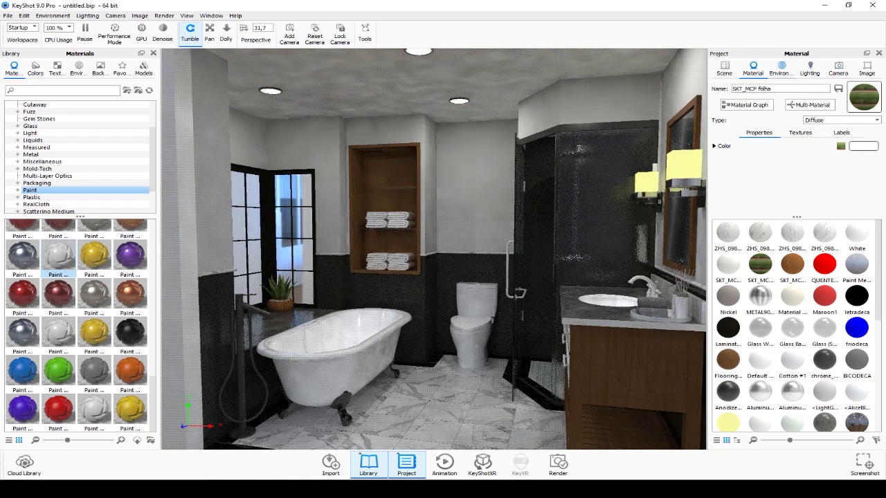
pyautogui.click(781, 66)
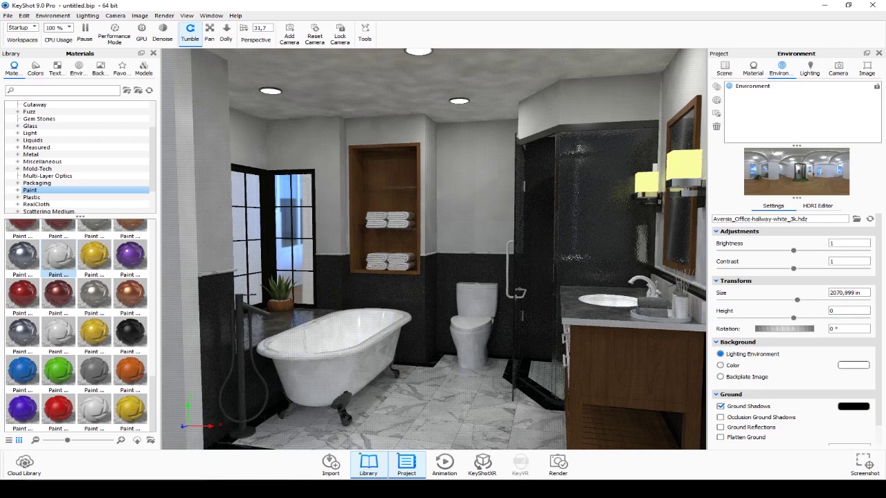
# - Rotate the office hallway HDRI to 337.5°, keeping it as the background
pyautogui.click(720, 364)
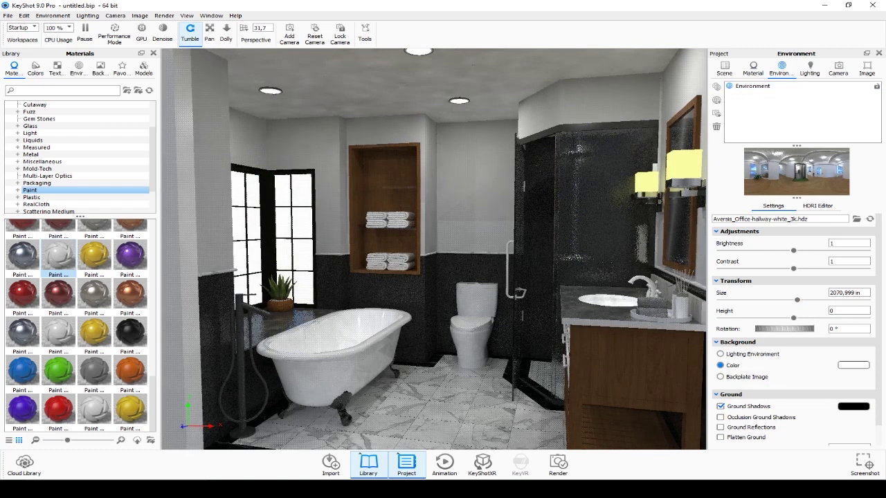
pyautogui.click(720, 354)
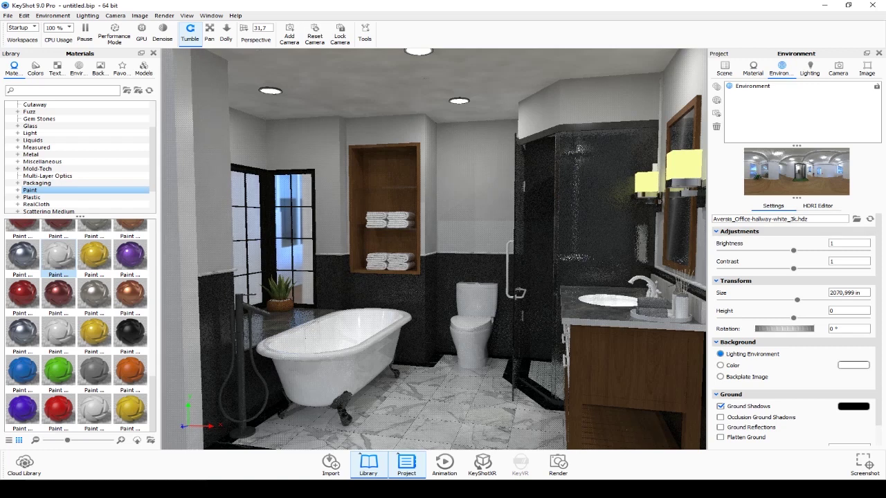
pyautogui.moveTo(784, 329); pyautogui.dragTo(778, 329)
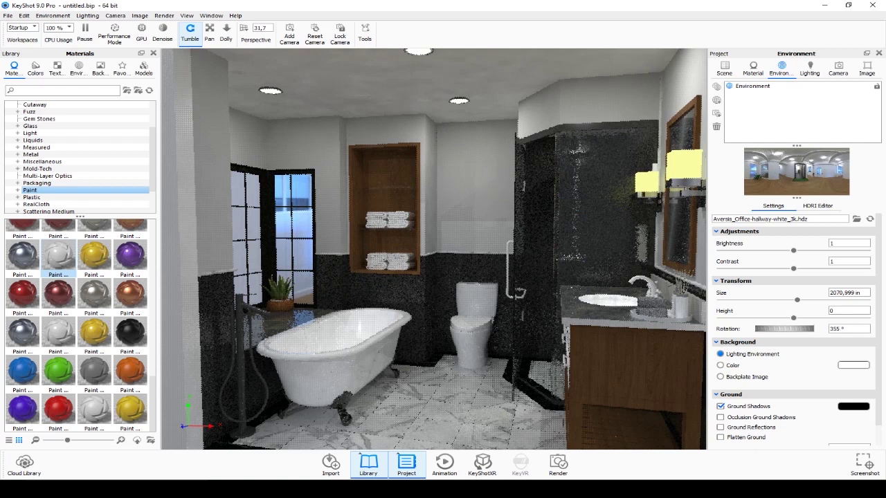
pyautogui.moveTo(778, 329); pyautogui.dragTo(770, 329)
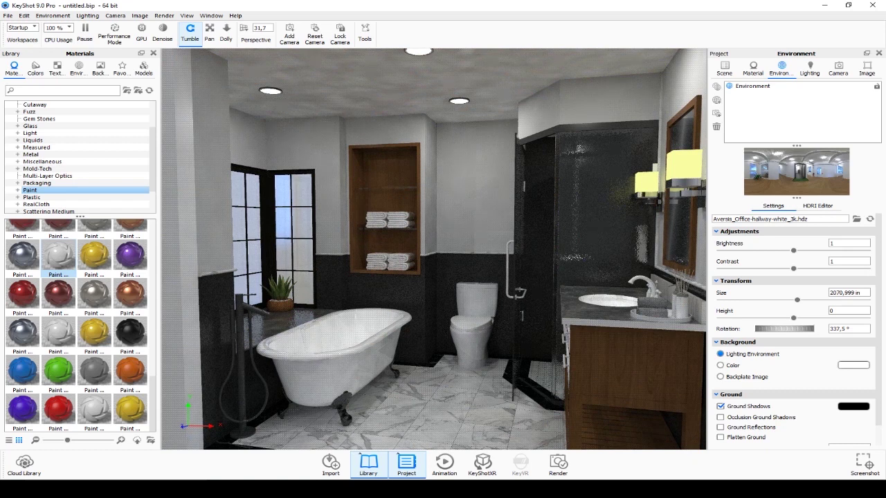
# - Change material *15 to Paint with roughness 0.025, then select Nickel for editing
pyautogui.click(752, 68)
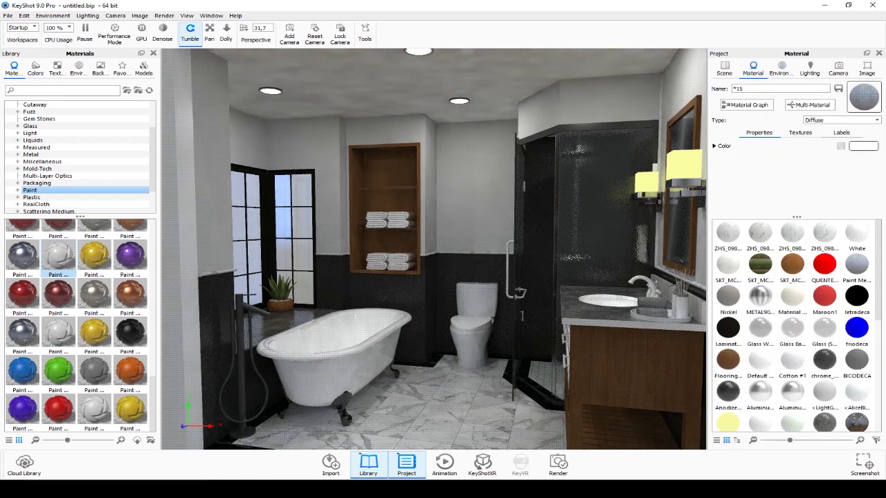
pyautogui.click(842, 120)
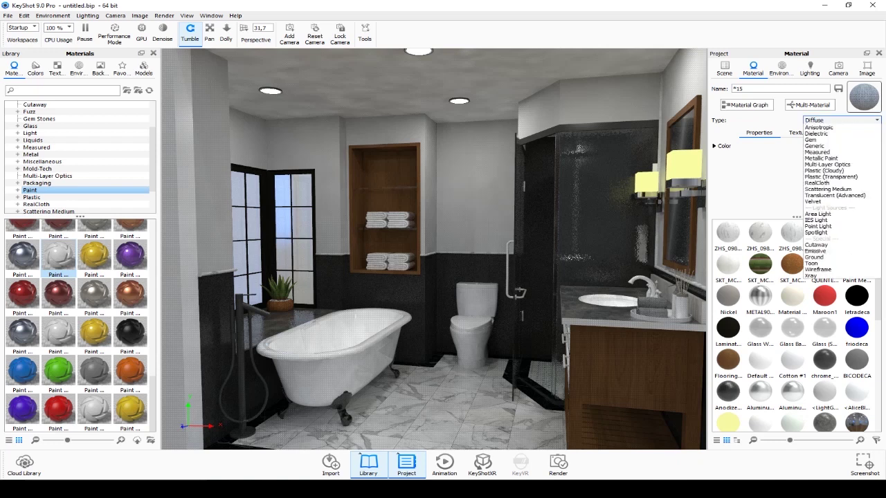
pyautogui.press('Down')
pyautogui.press('Down')
pyautogui.press('Down')
pyautogui.press('Down')
pyautogui.press('Down')
pyautogui.press('Down')
pyautogui.press('Down')
pyautogui.press('Down')
pyautogui.press('Down')
pyautogui.press('Down')
pyautogui.press('Down')
pyautogui.press('Down')
pyautogui.press('Down')
pyautogui.press('a')
pyautogui.press('Up')
pyautogui.press('Up')
pyautogui.press('Up')
pyautogui.press('Up')
pyautogui.press('Return')
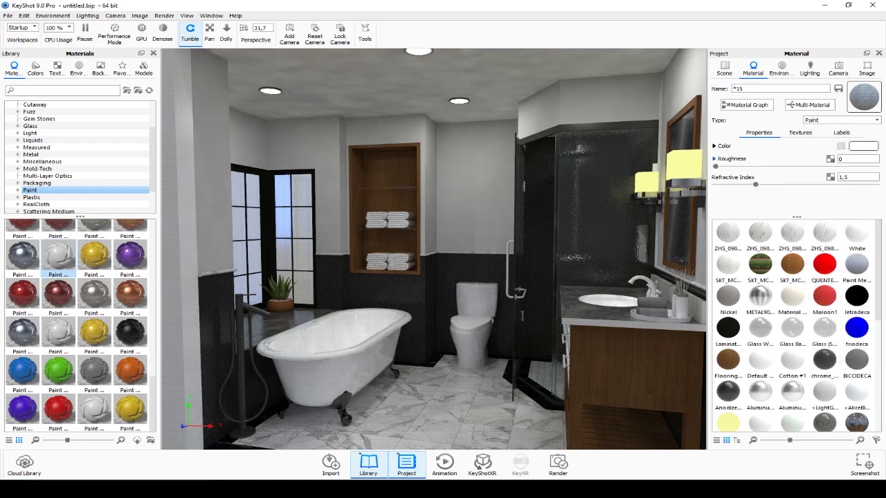
pyautogui.moveTo(715, 166); pyautogui.dragTo(784, 166)
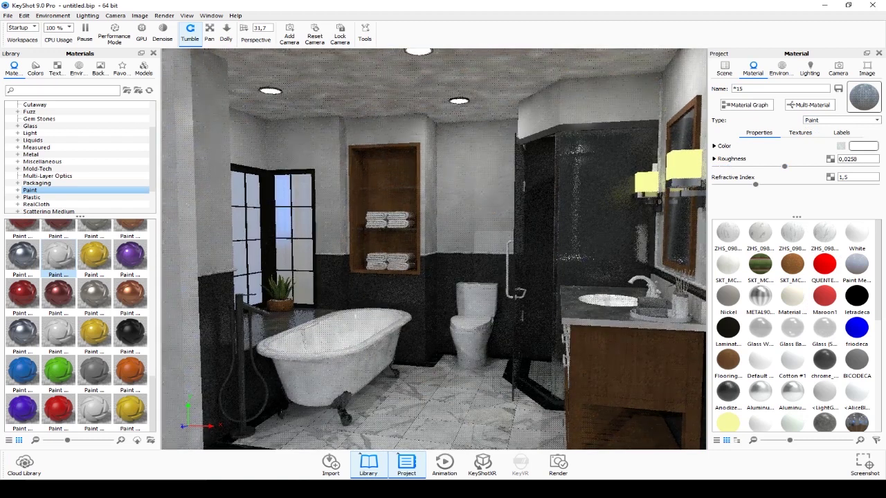
pyautogui.doubleClick(727, 296)
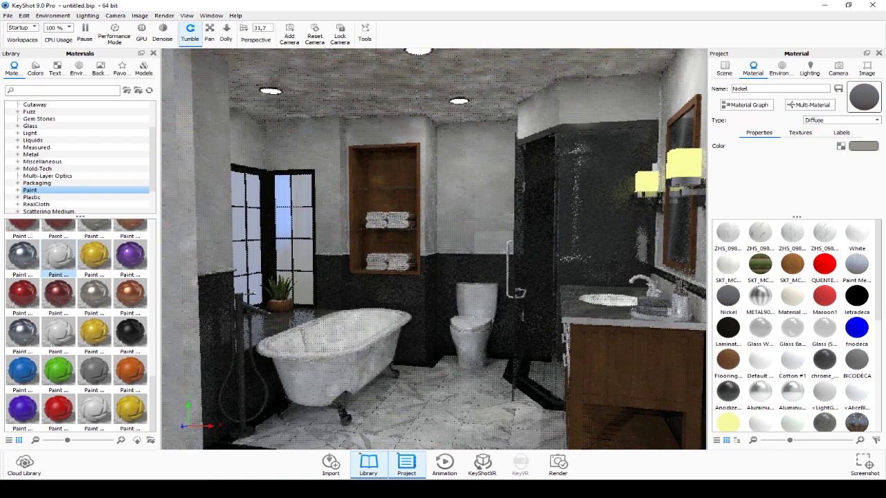
# - Change the Nickel material's colour to dark brown
pyautogui.click(863, 146)
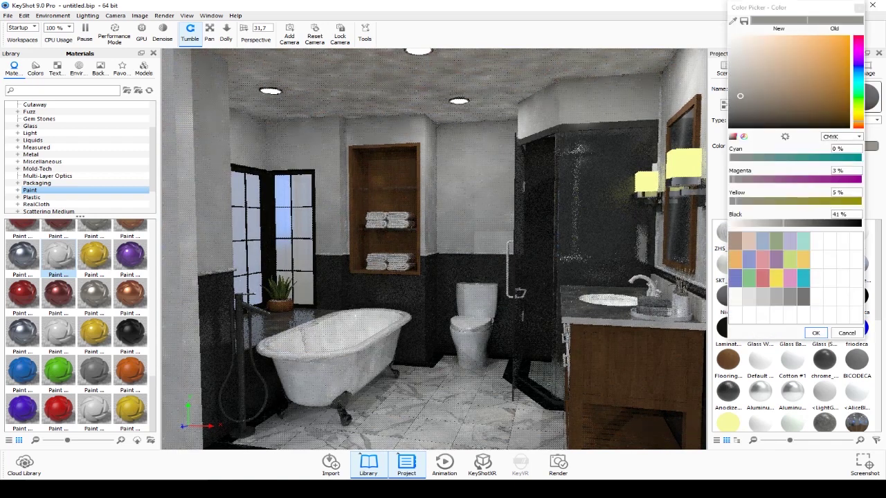
pyautogui.moveTo(774, 99); pyautogui.dragTo(808, 116)
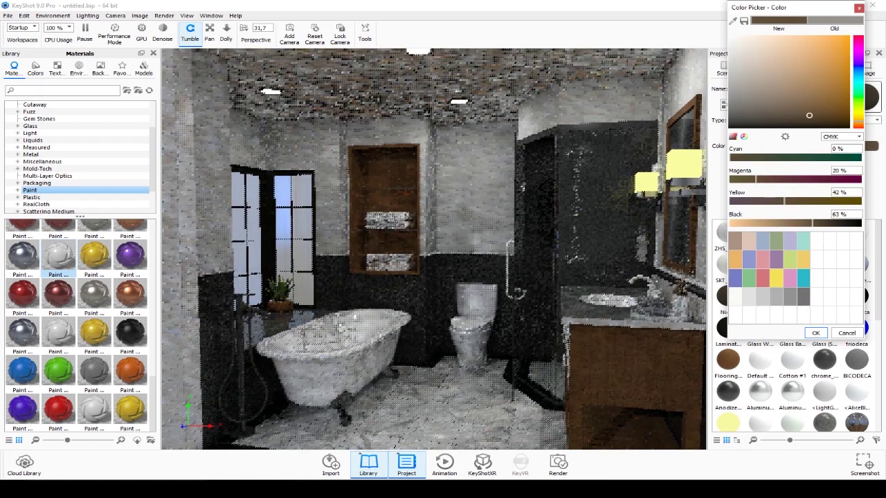
pyautogui.click(816, 333)
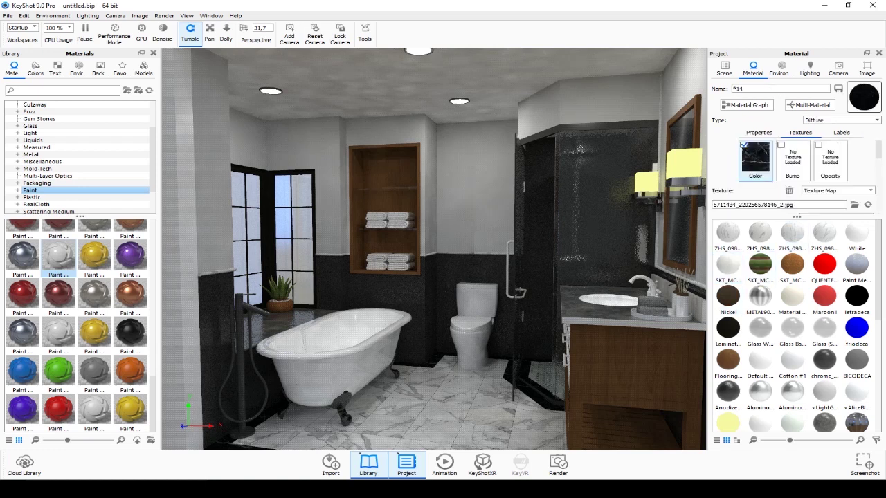
# - Raise material *14's texture brightness to 2.62, then select SKT_MCP cortiça
pyautogui.scroll(-5, 792, 176)
pyautogui.scroll(-1, 792, 176)
pyautogui.scroll(-1, 792, 177)
pyautogui.moveTo(745, 178); pyautogui.dragTo(793, 178)
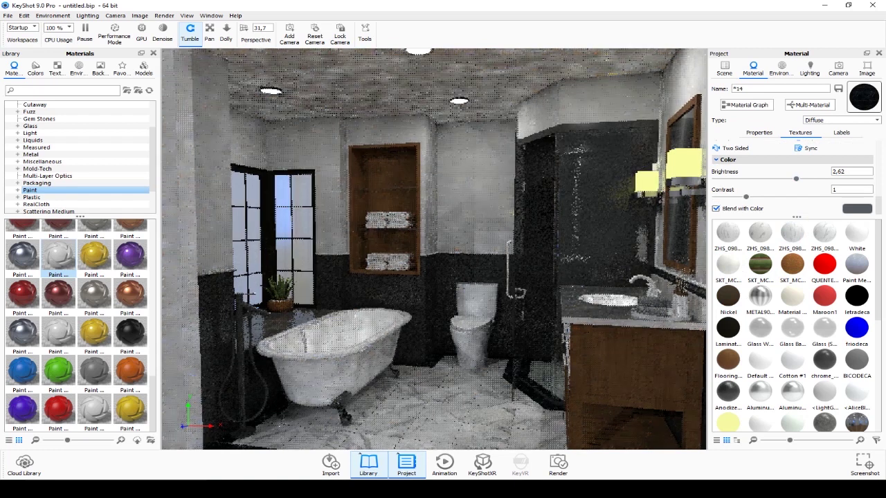
pyautogui.click(792, 263)
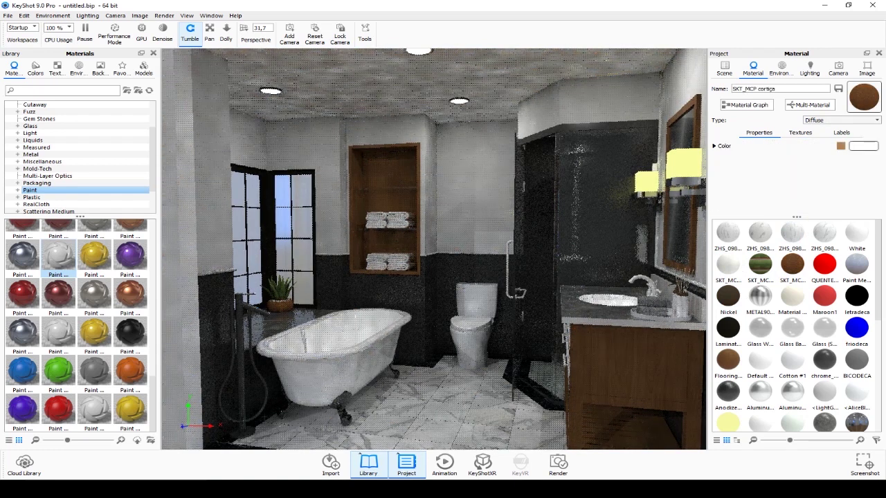
# - Make the SKT_MCP cortiça cork material a Paint type
pyautogui.click(841, 120)
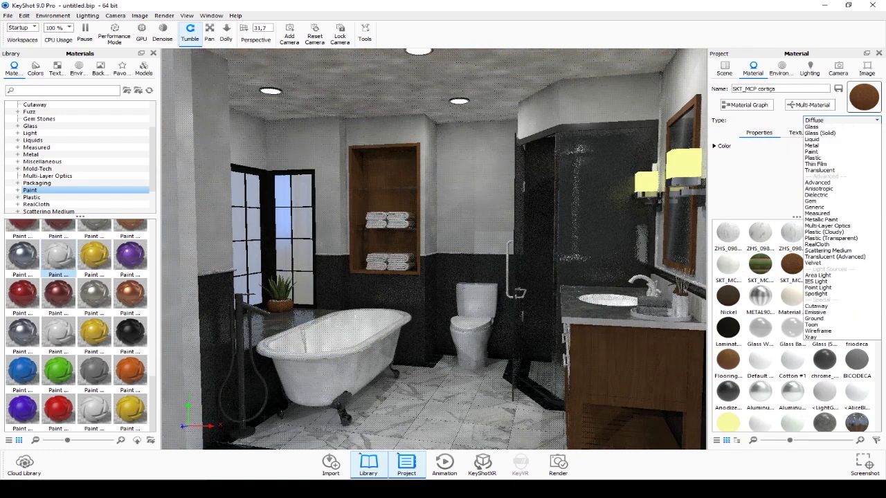
pyautogui.press('Down')
pyautogui.press('Down')
pyautogui.press('Down')
pyautogui.press('Down')
pyautogui.press('Down')
pyautogui.press('Down')
pyautogui.press('Return')
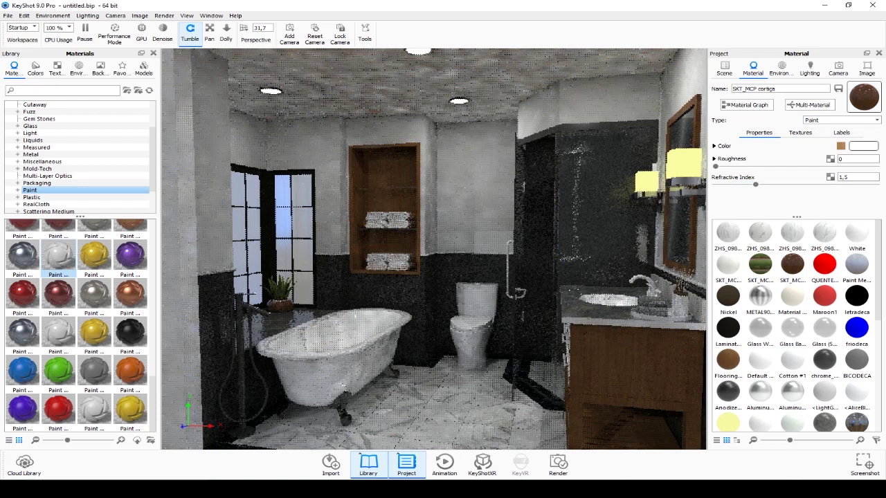
# - Raise the cork texture brightness to 2.275, then open the wide laminate flooring material
pyautogui.click(800, 133)
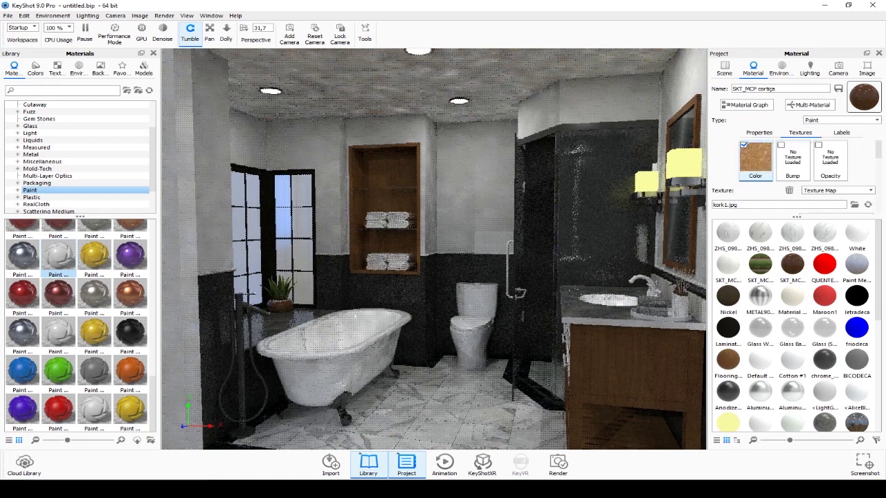
pyautogui.scroll(-2, 792, 173)
pyautogui.scroll(-2, 792, 173)
pyautogui.scroll(-2, 792, 173)
pyautogui.scroll(-2, 792, 173)
pyautogui.scroll(-1, 792, 173)
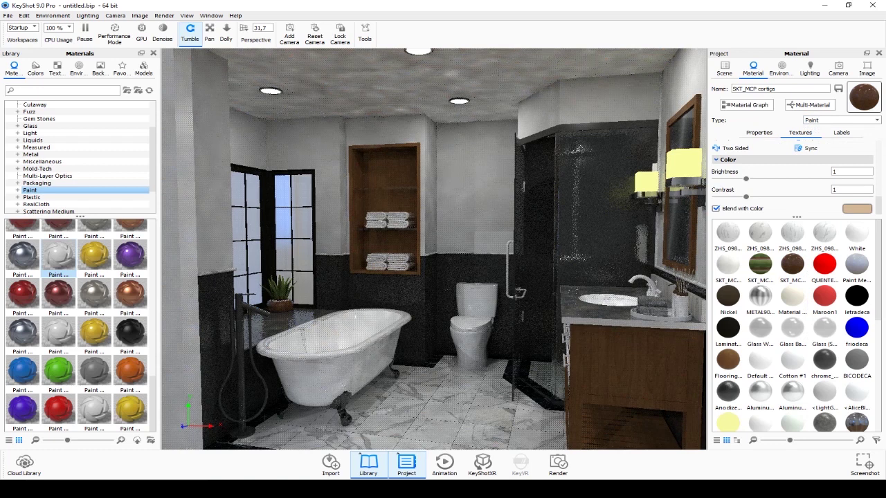
pyautogui.moveTo(746, 178); pyautogui.dragTo(793, 179)
pyautogui.doubleClick(727, 359)
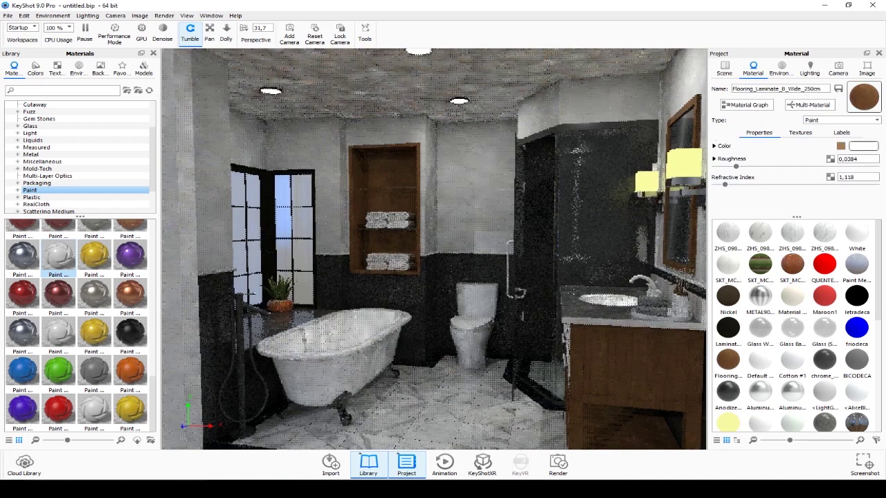
# - Brighten the laminate's texture and set its refractive index to 1.27
pyautogui.click(800, 132)
pyautogui.scroll(-3, 795, 180)
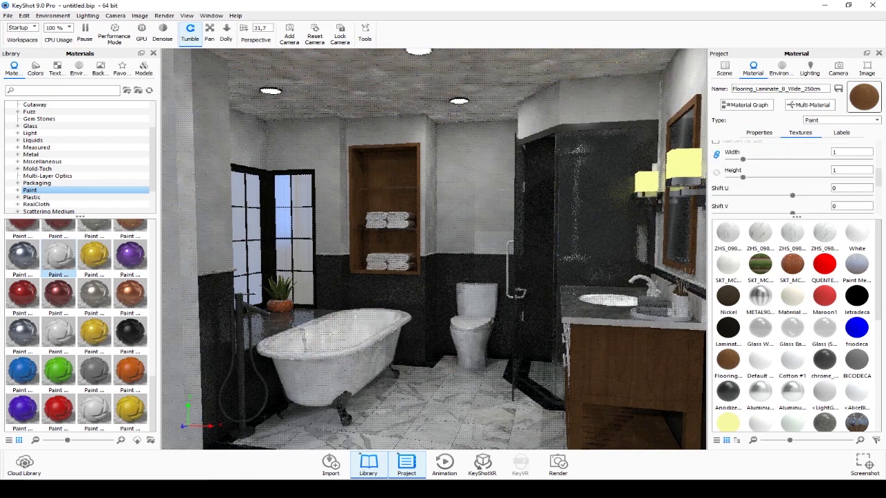
pyautogui.scroll(3, 795, 177)
pyautogui.moveTo(745, 178); pyautogui.dragTo(768, 179)
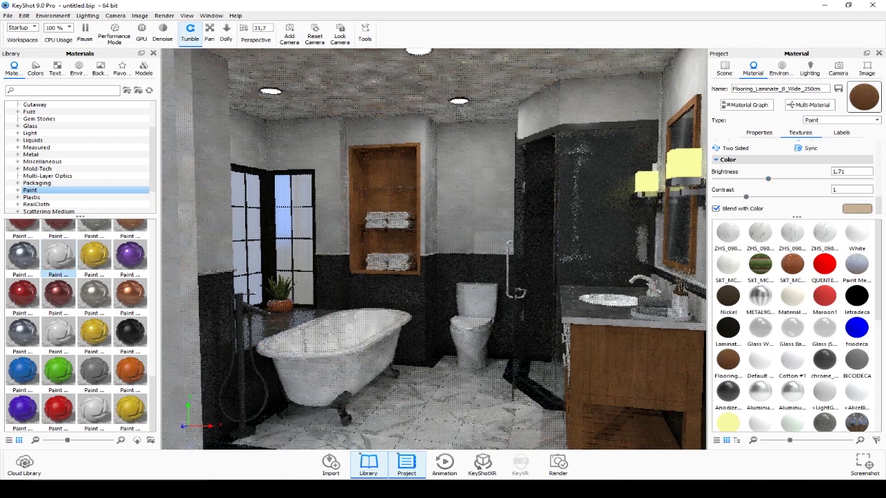
pyautogui.click(758, 132)
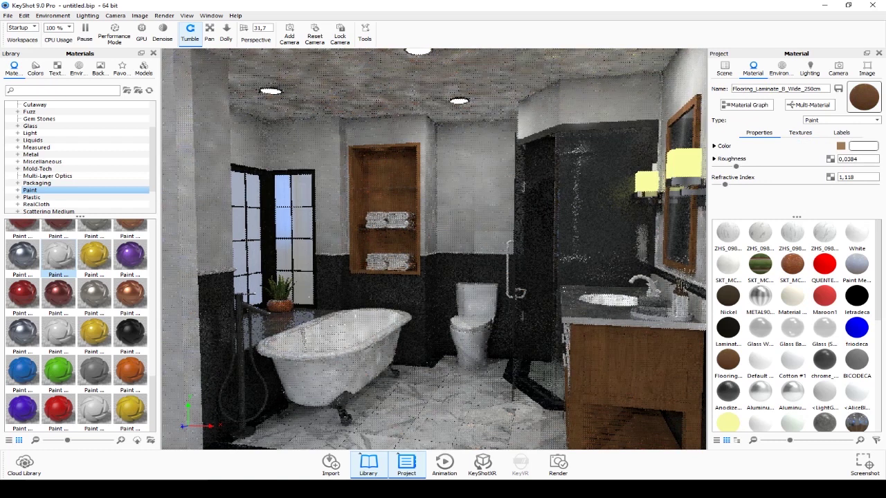
pyautogui.moveTo(725, 185); pyautogui.dragTo(736, 185)
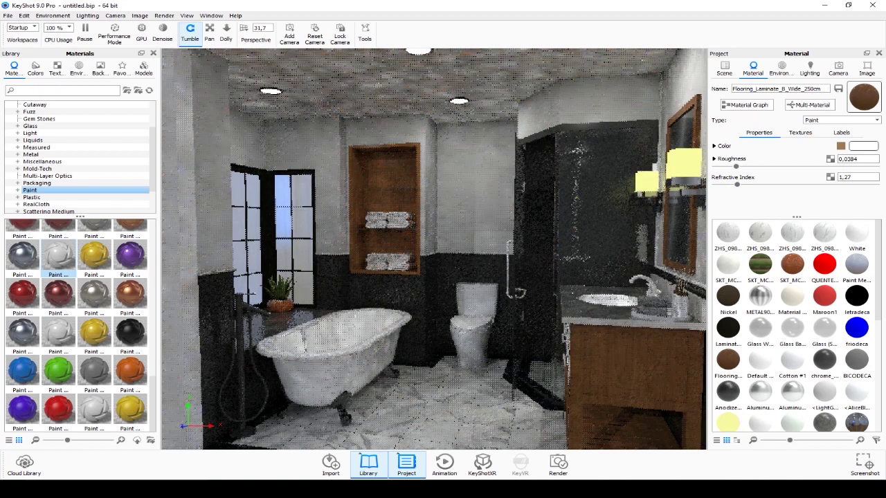
# - Undo the recent stone material edits so the ceiling renders plain again
pyautogui.hotkey('ctrl', 'z')
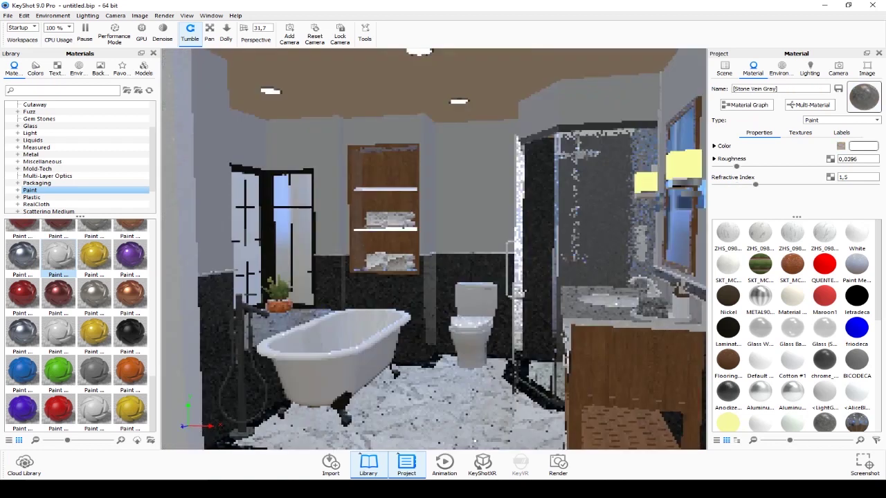
pyautogui.hotkey('ctrl', 'z')
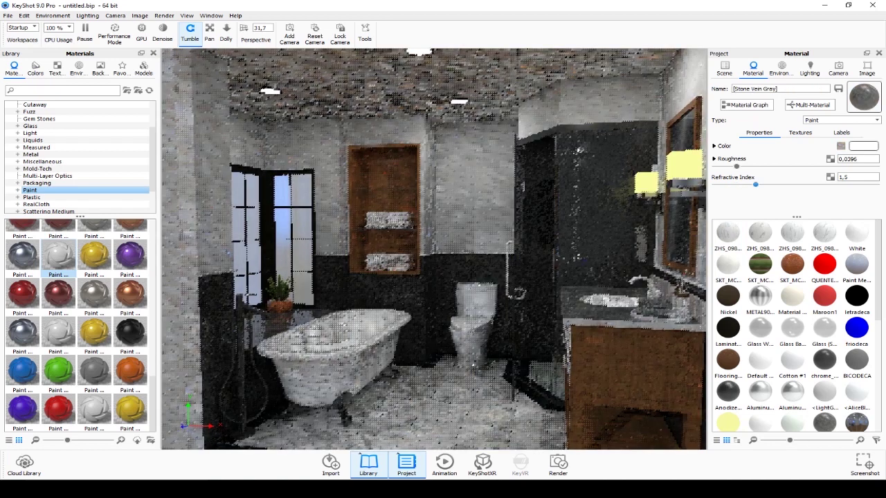
pyautogui.hotkey('ctrl', 'z')
pyautogui.hotkey('ctrl', 'z')
pyautogui.hotkey('ctrl', 'z')
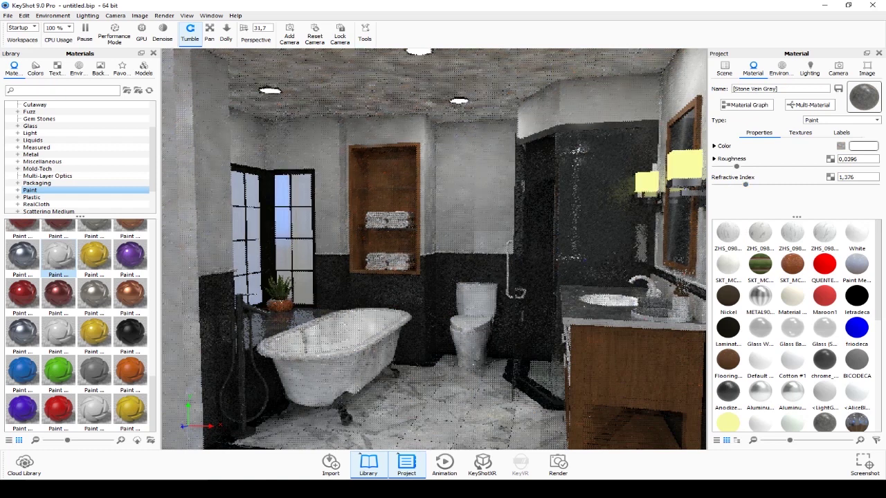
pyautogui.hotkey('ctrl', 'z')
pyautogui.hotkey('ctrl', 'z')
pyautogui.hotkey('ctrl', 'z')
pyautogui.hotkey('ctrl', 'z')
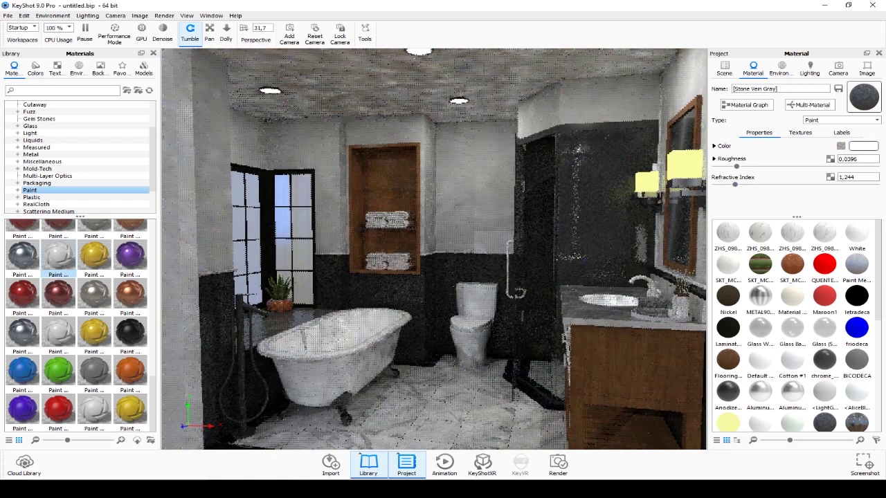
pyautogui.hotkey('ctrl', 'z')
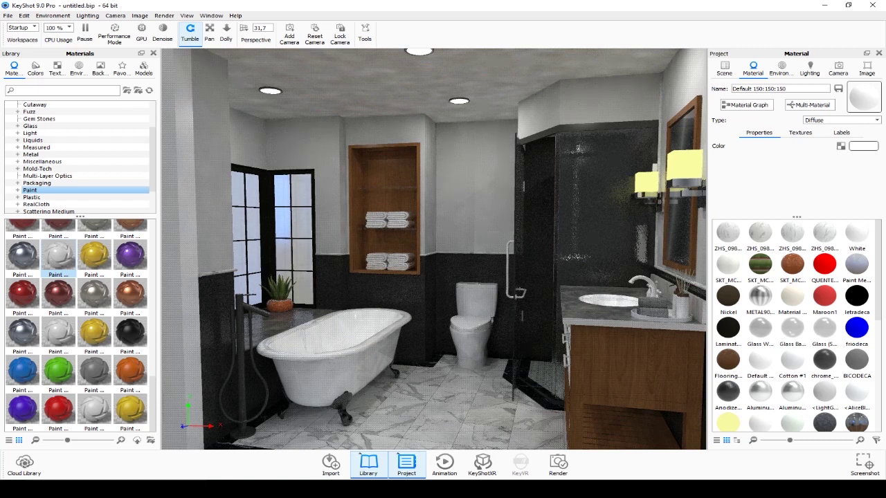
# - Undo one more change and reselect the Flooring_Laminate_B_Wide_250cm material
pyautogui.hotkey('ctrl', 'z')
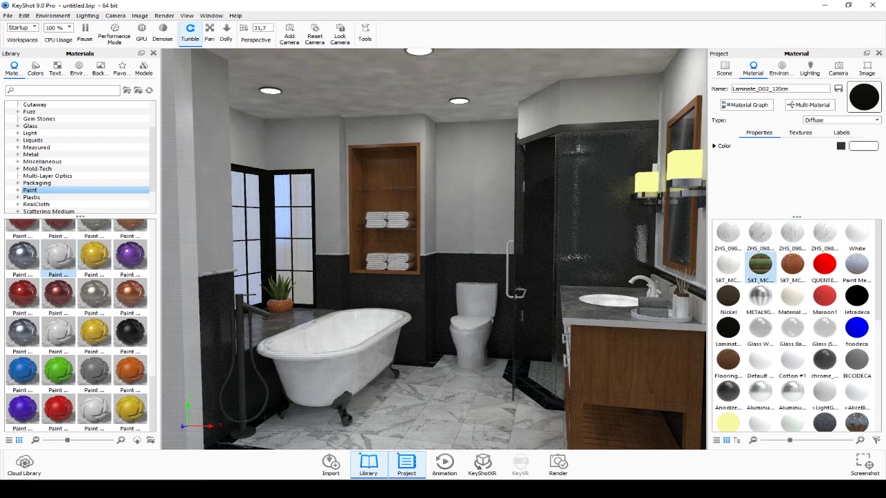
pyautogui.click(727, 359)
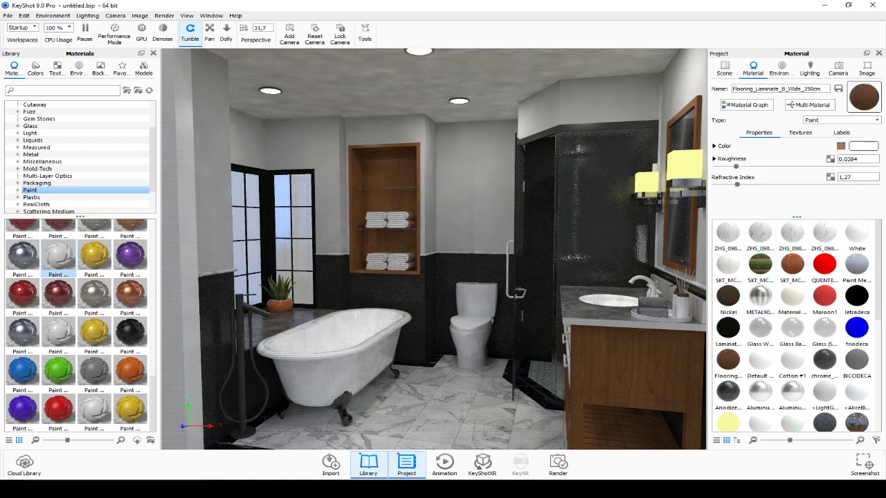
pyautogui.scroll(-10, 792, 350)
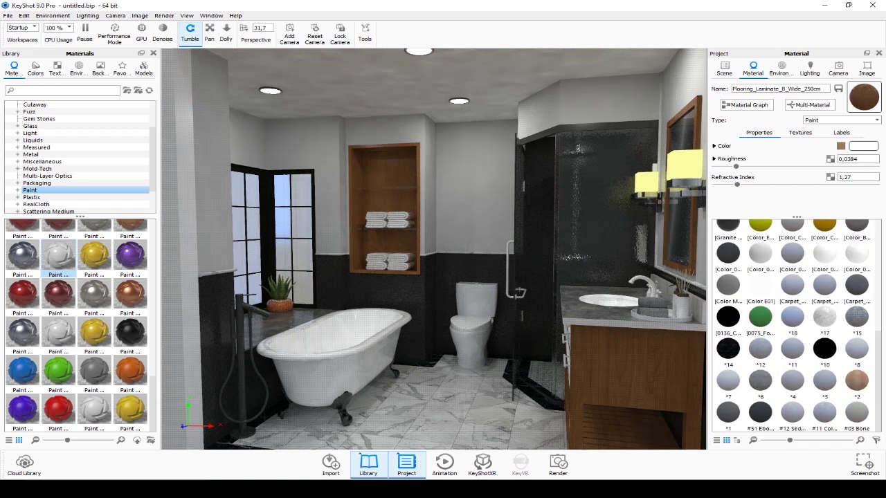
pyautogui.scroll(-2, 41, 197)
# - Try Wood library materials, including Light Oak, on the window frames, ending with dark wood
pyautogui.click(32, 204)
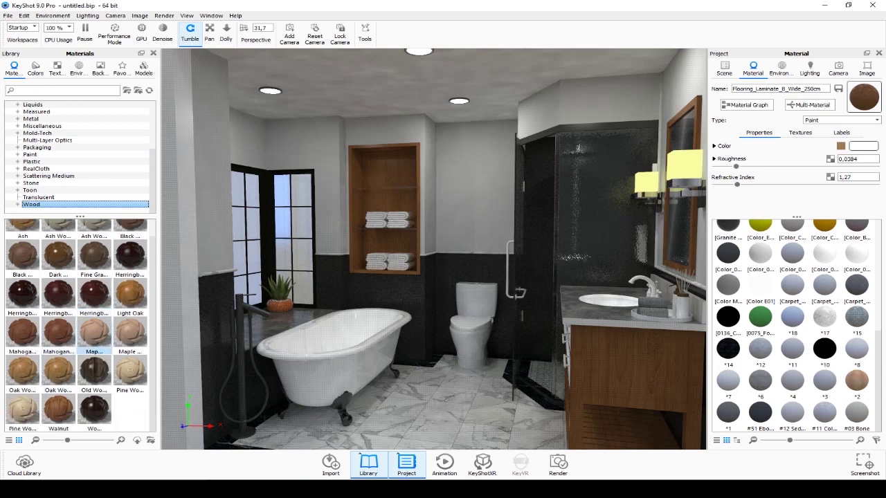
pyautogui.moveTo(94, 412); pyautogui.dragTo(429, 388)
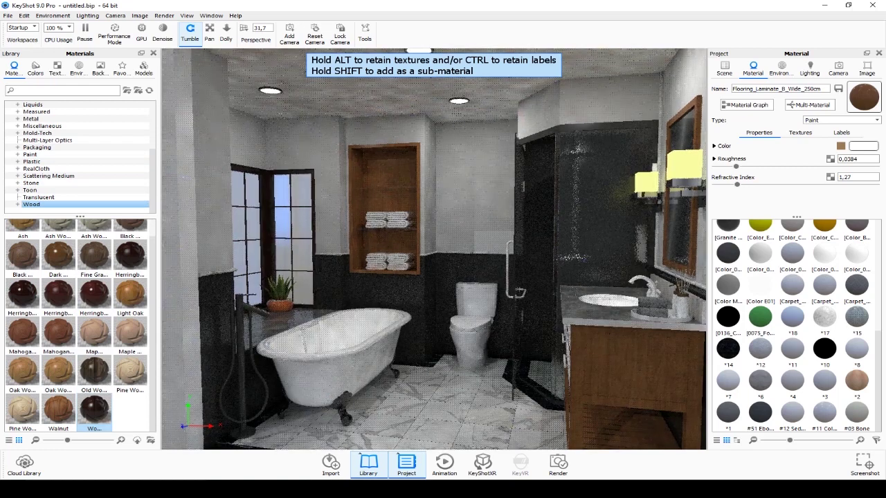
pyautogui.moveTo(415, 51); pyautogui.dragTo(418, 52)
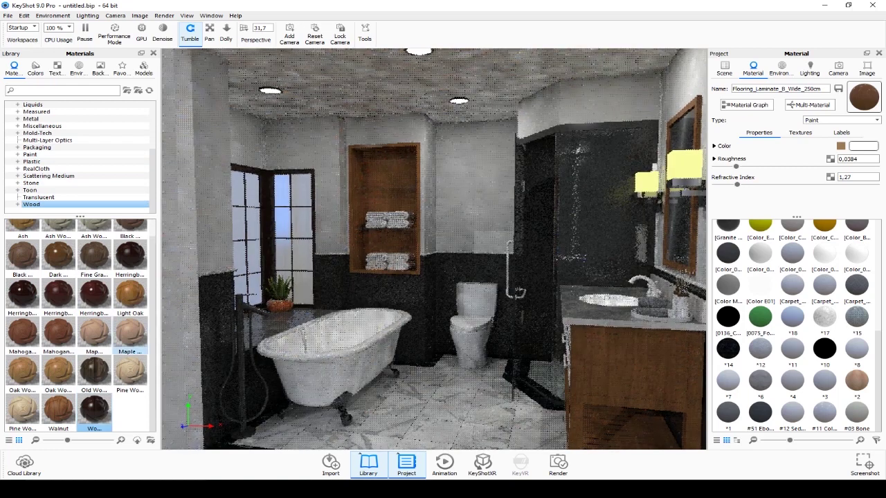
pyautogui.scroll(1, 130, 318)
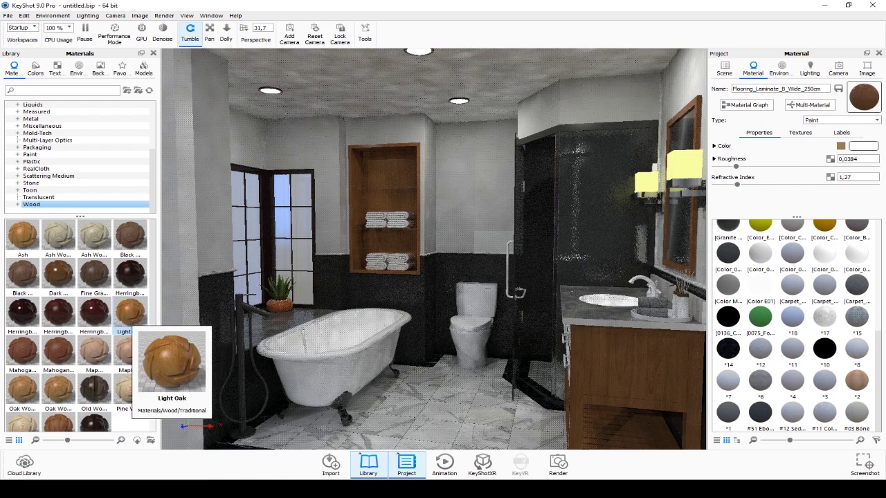
pyautogui.moveTo(130, 315); pyautogui.dragTo(346, 332)
pyautogui.moveTo(415, 51); pyautogui.dragTo(419, 52)
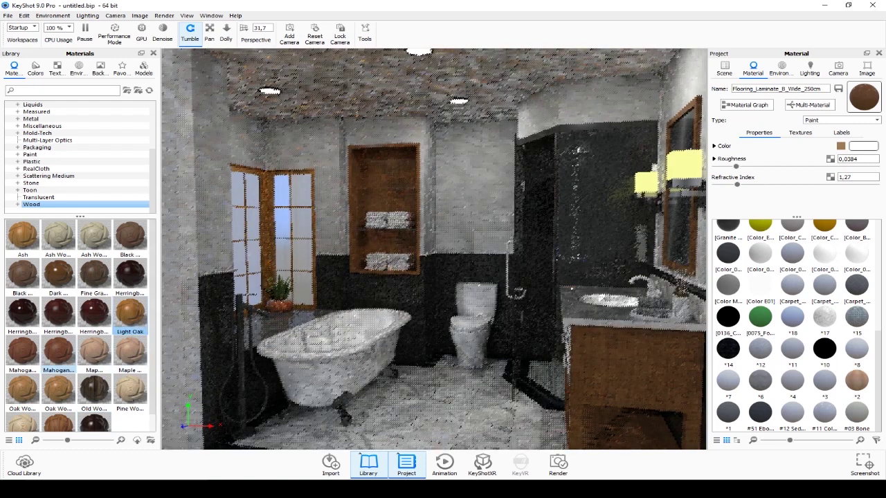
pyautogui.scroll(-1, 58, 342)
pyautogui.scroll(1, 58, 333)
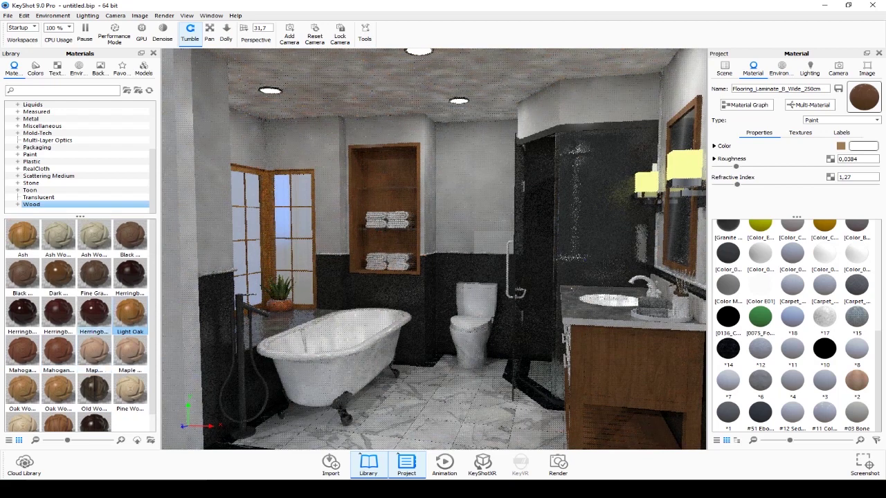
pyautogui.moveTo(58, 274); pyautogui.dragTo(415, 104)
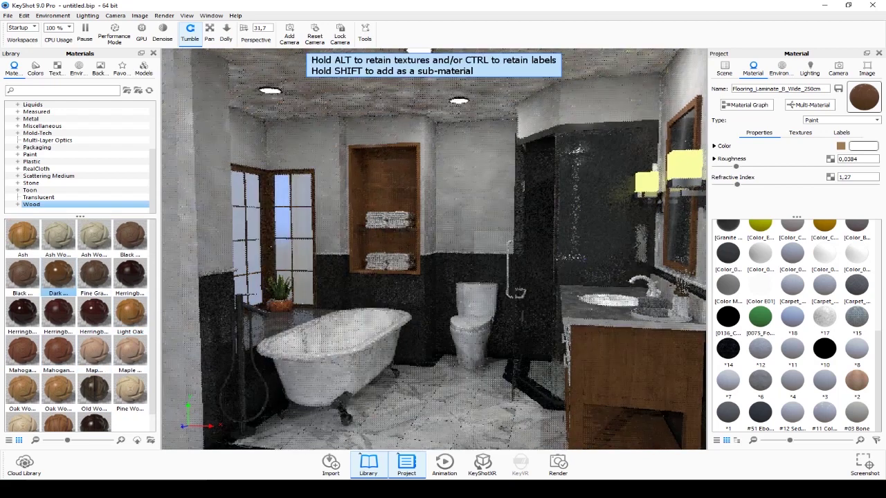
pyautogui.moveTo(415, 51); pyautogui.dragTo(418, 52)
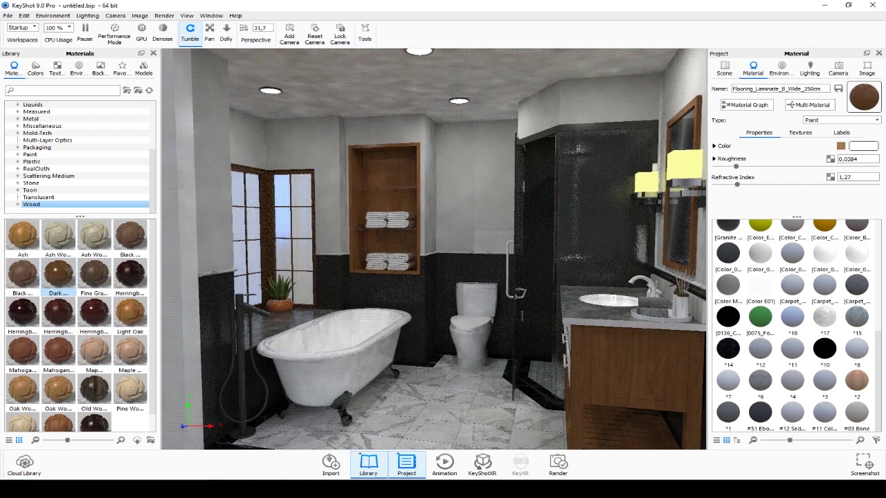
# - Increase the Color E01 area light's power from 2000 to 2500 lumen
pyautogui.click(760, 284)
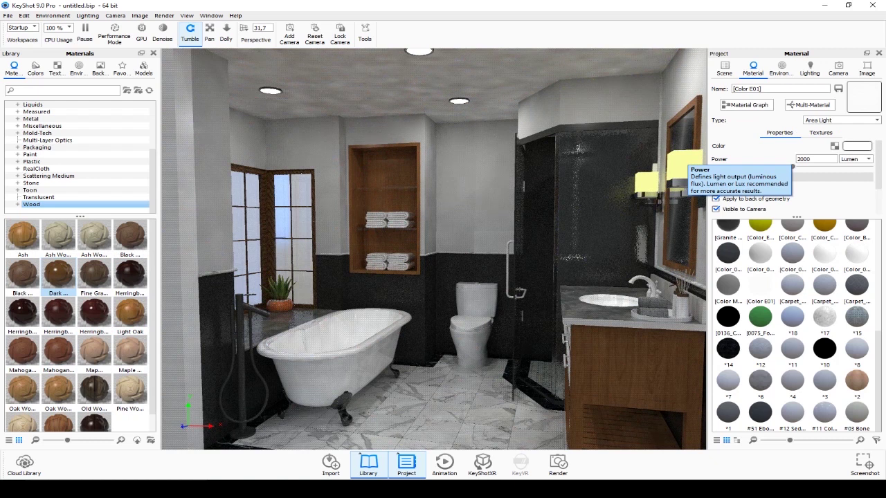
pyautogui.click(803, 159)
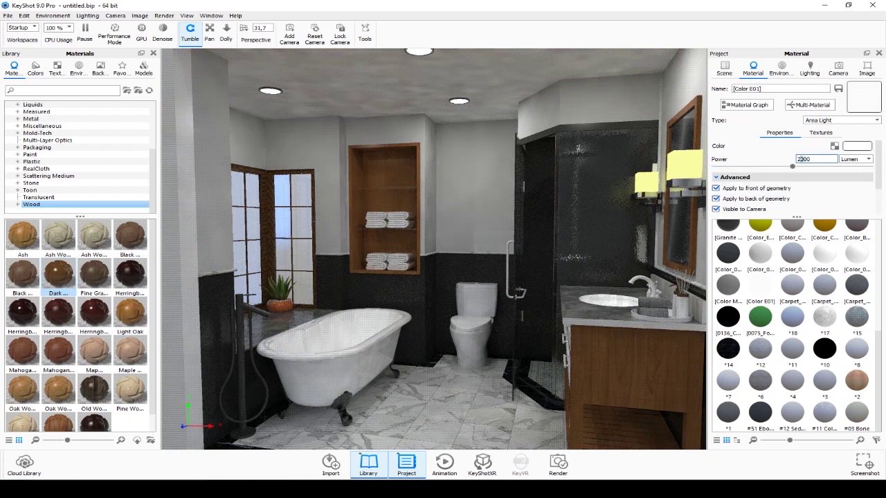
pyautogui.write('2500')
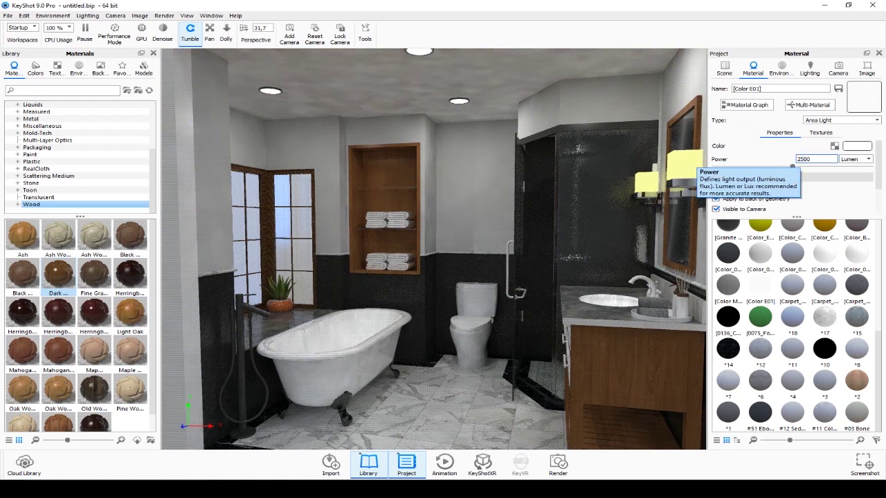
pyautogui.press('Return')
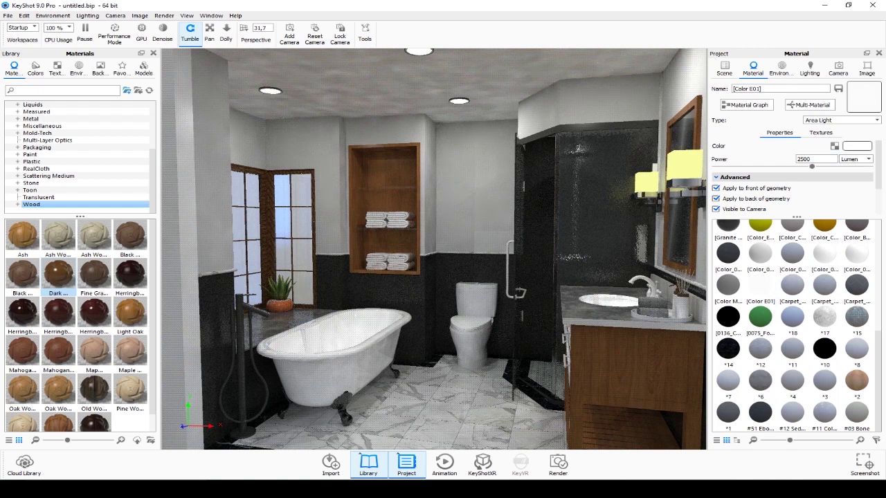
pyautogui.click(7, 15)
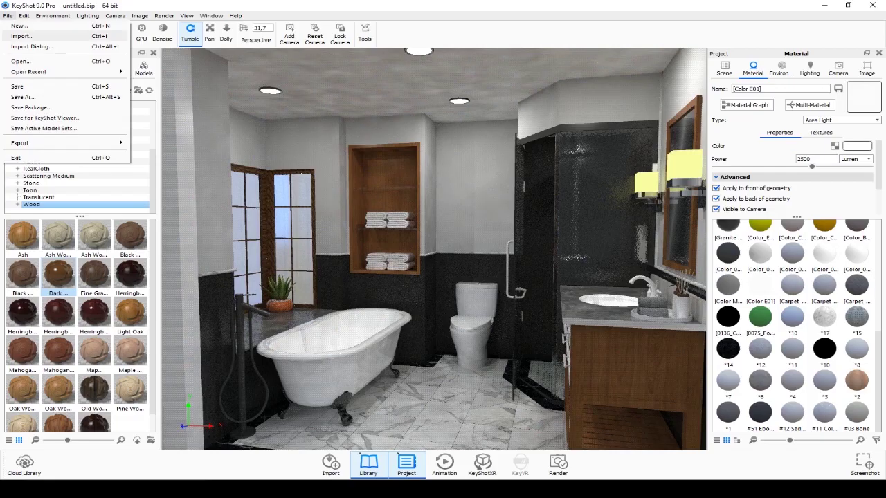